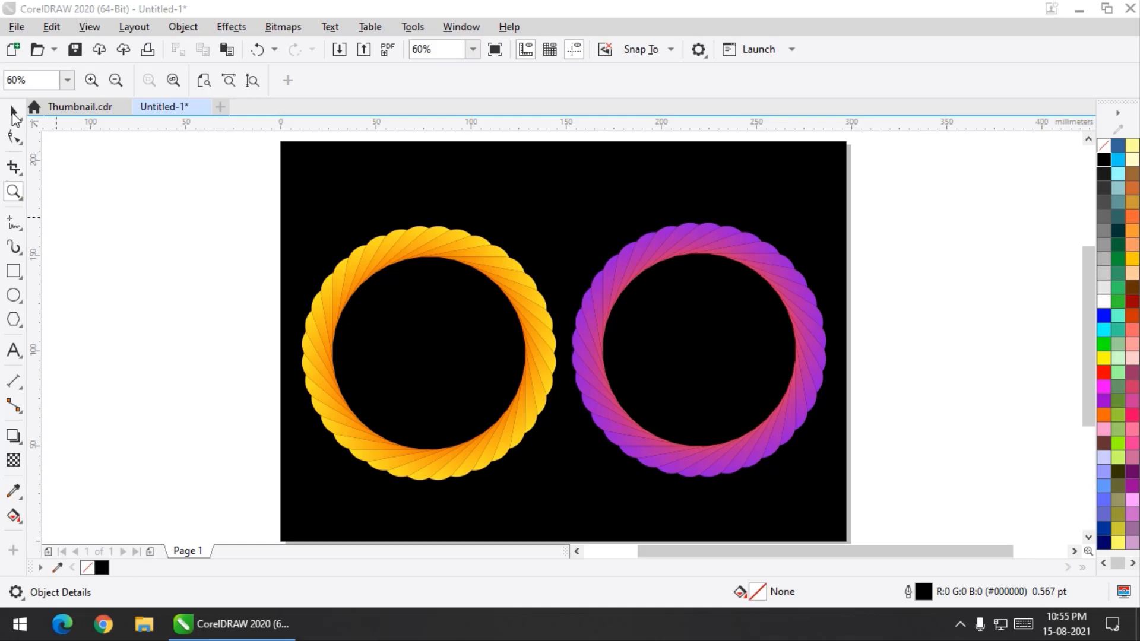
Delete the black background rectangle and both the yellow and purple ring ornaments from the page
left_click(13, 112)
left_click(339, 178)
key("Delete")
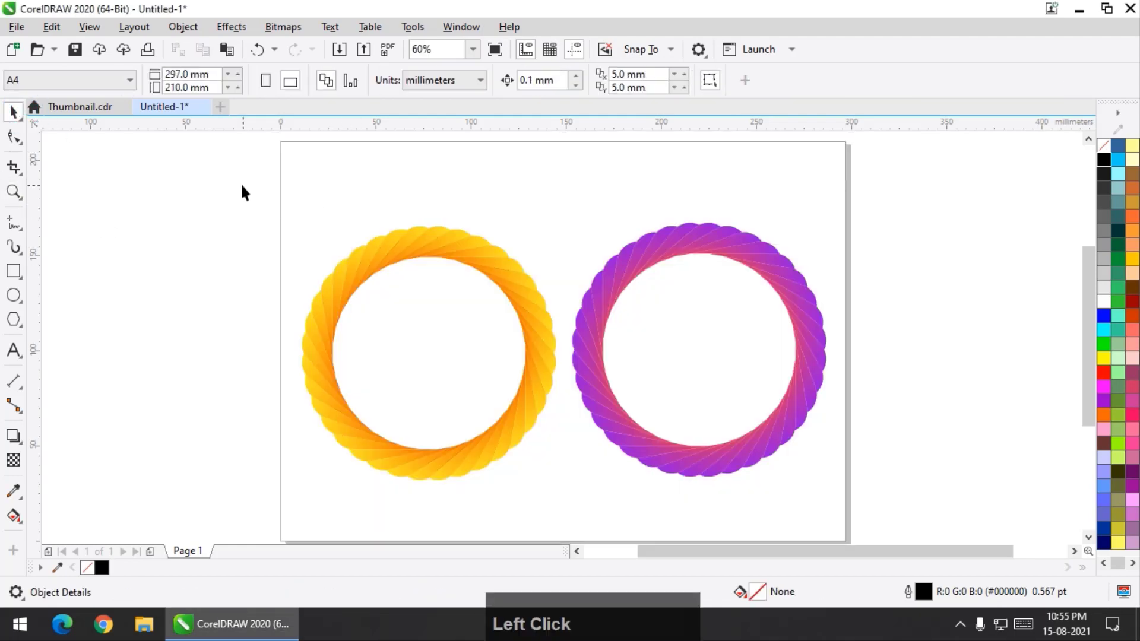
left_click_drag(242, 184, 947, 526)
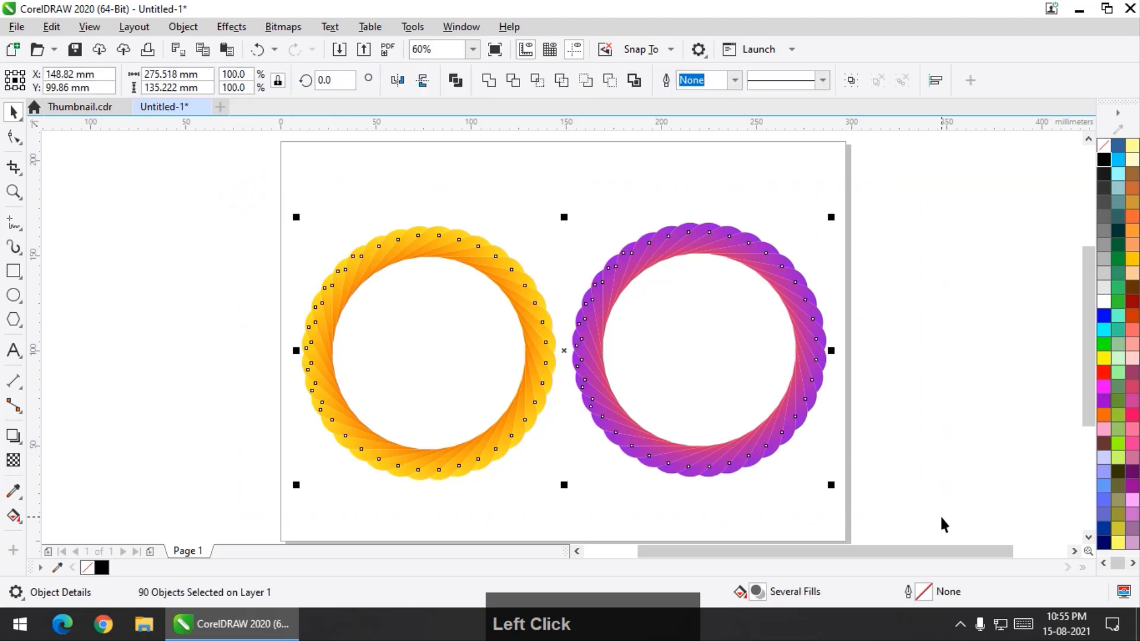
key("Delete")
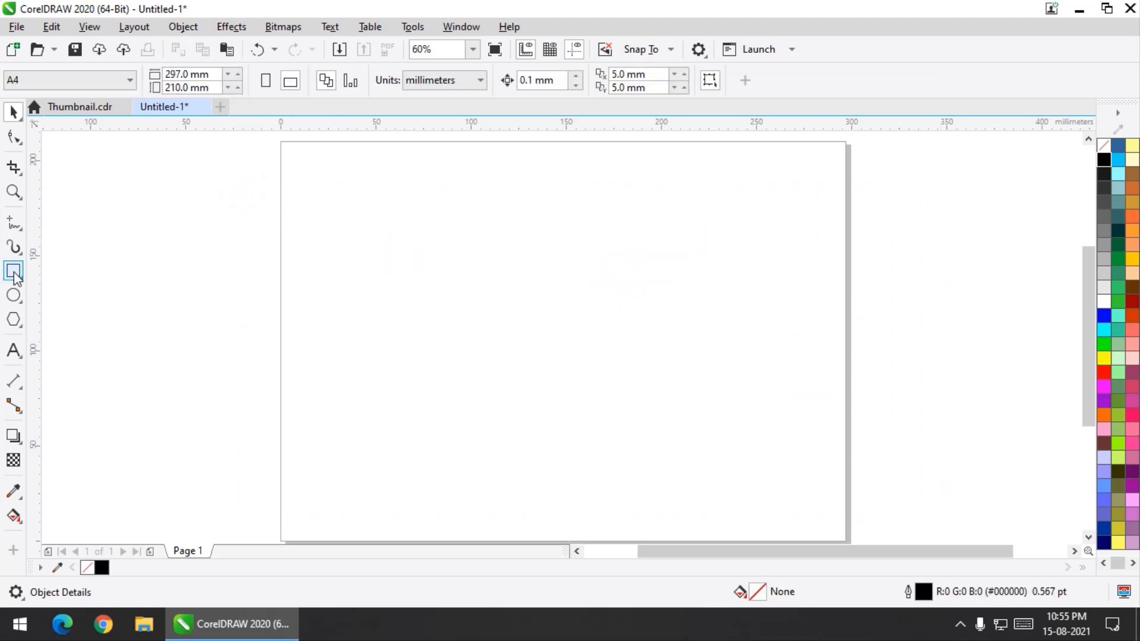
Draw a square about 114 mm wide in the upper middle of the empty page
left_click(20, 277)
left_click(108, 270)
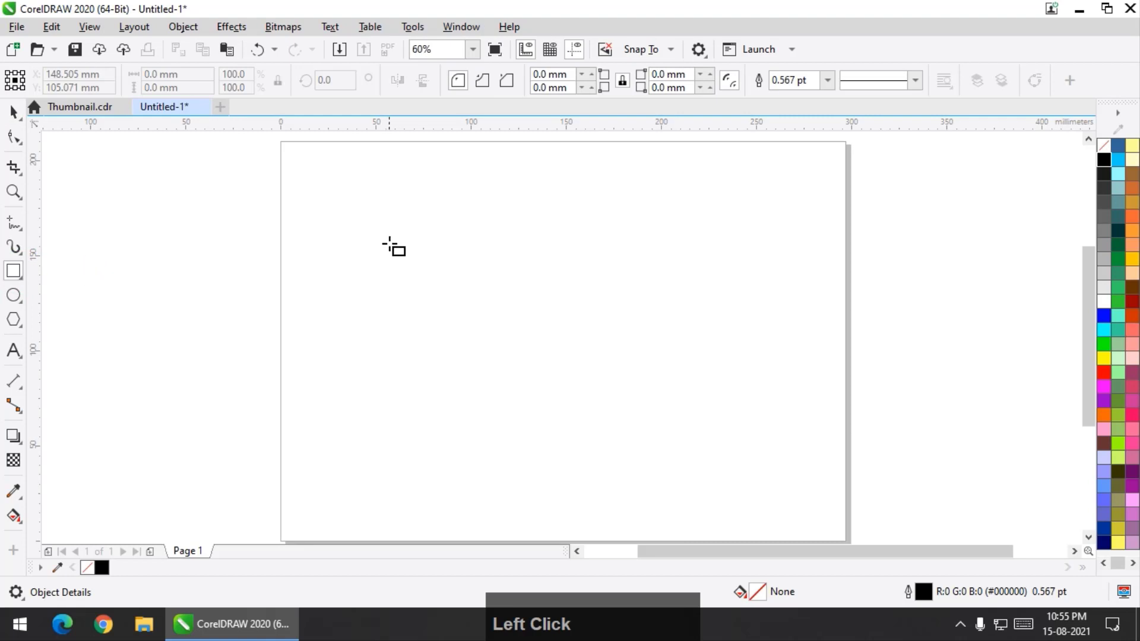
left_click_drag(372, 208, 589, 425)
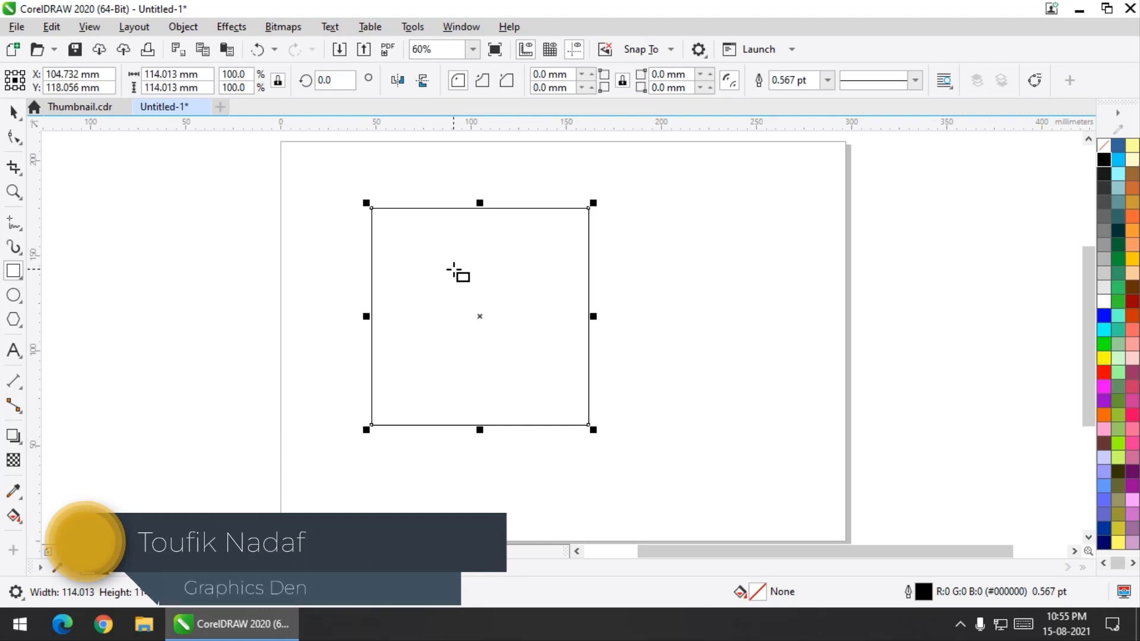
Round all four corners of the square to 18.9 mm and move it down and right to about X 119.6, Y 104.9 mm
left_click(17, 138)
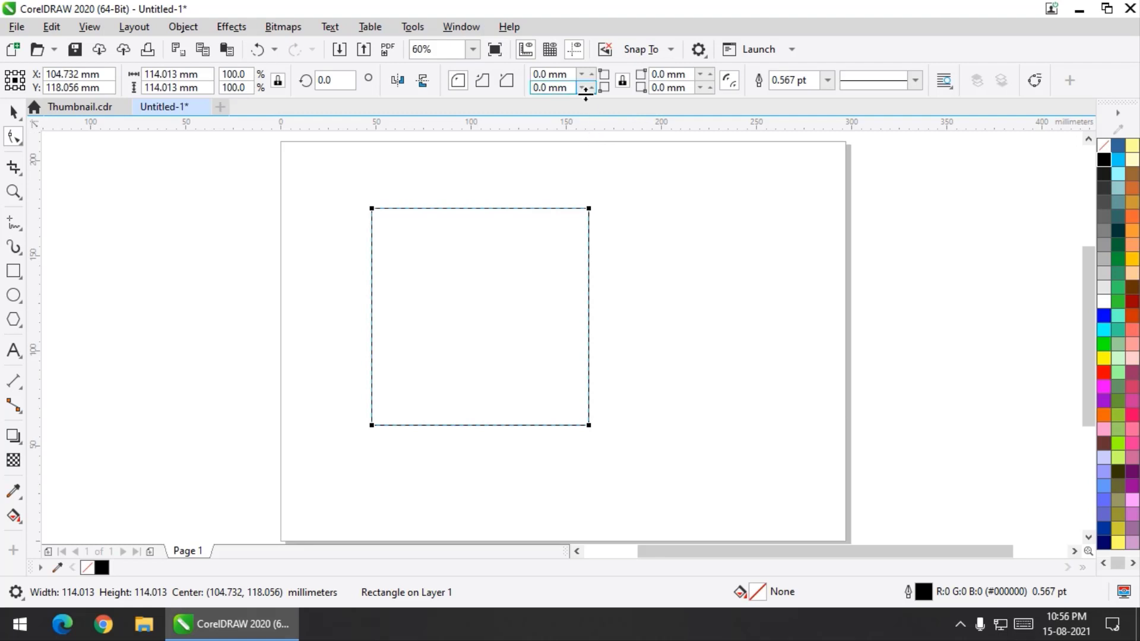
left_click_drag(584, 90, 583, 152)
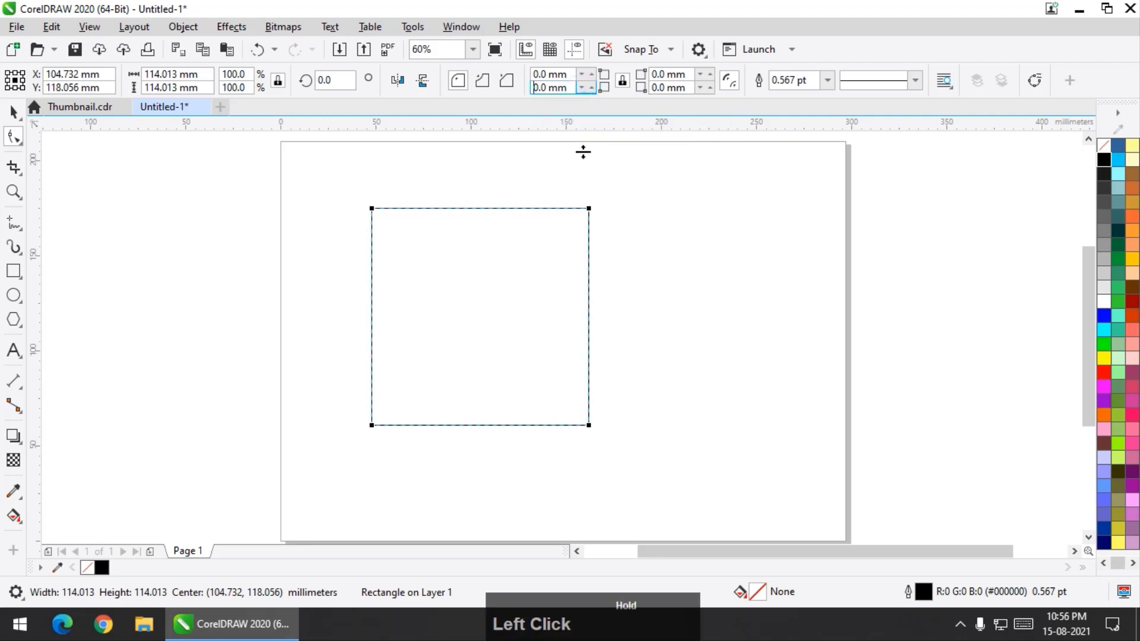
left_click_drag(582, 93, 612, 591)
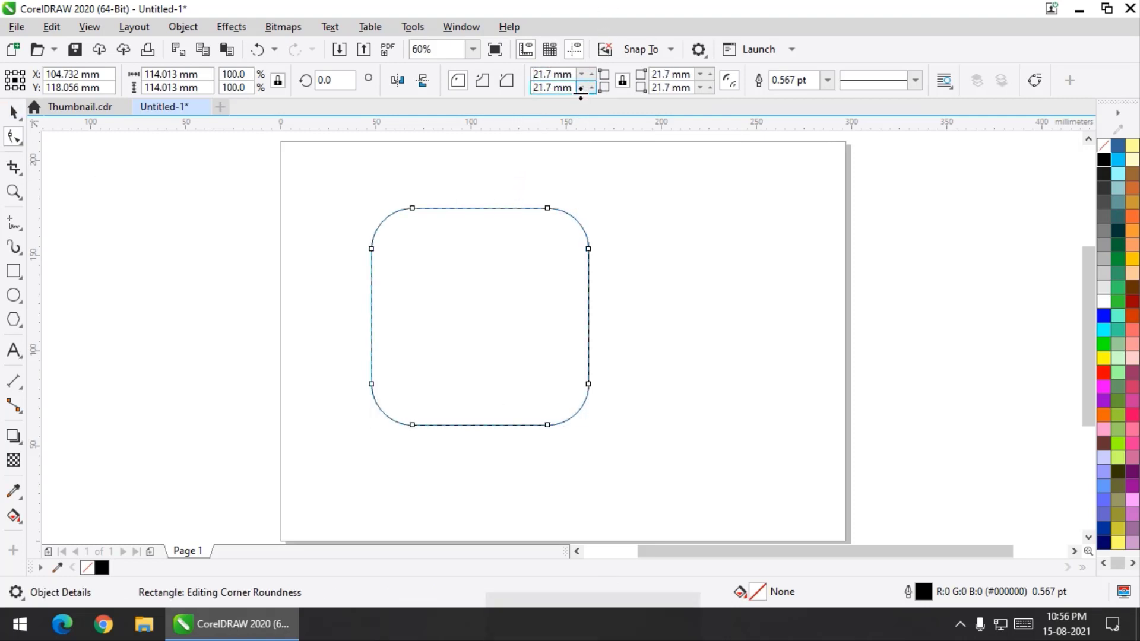
left_click_drag(581, 91, 635, 216)
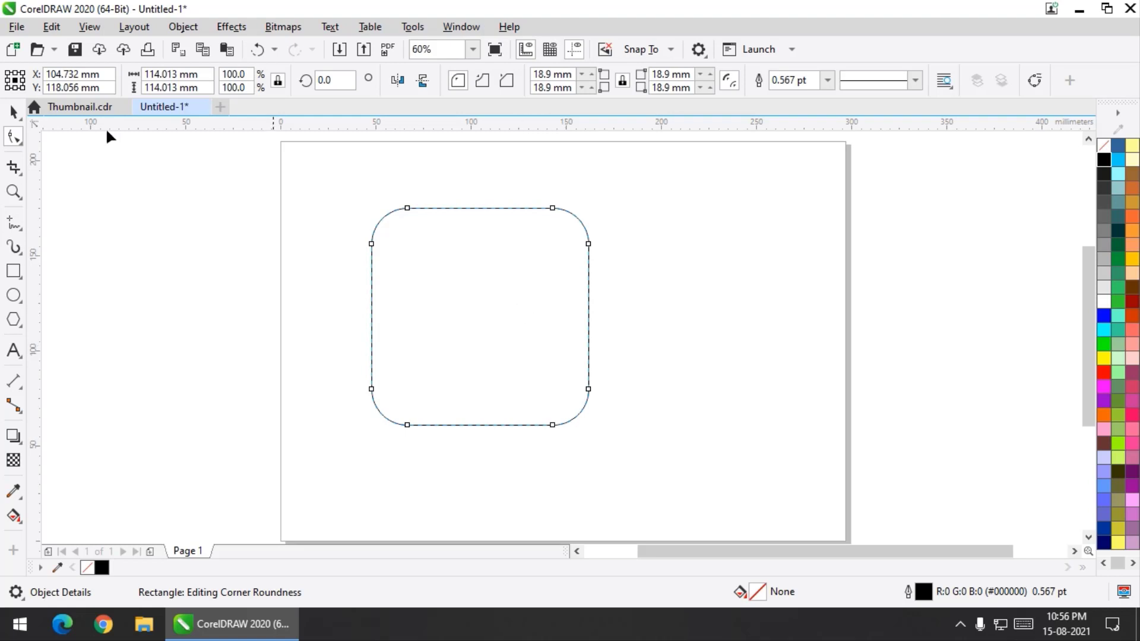
left_click(13, 111)
left_click_drag(459, 296, 512, 342)
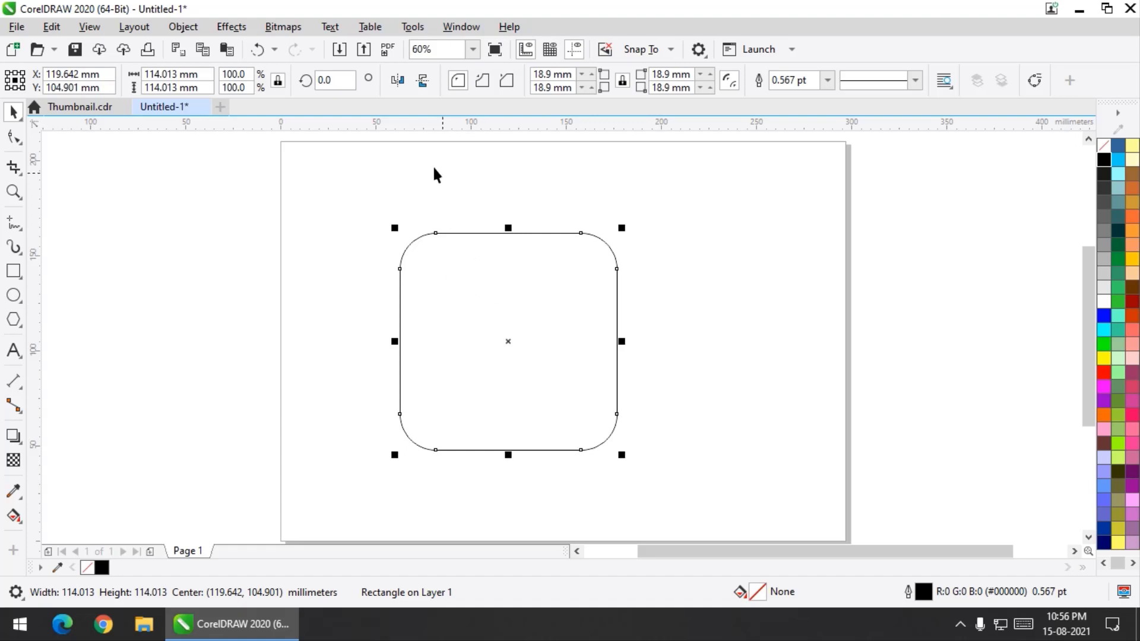
Create 8 copies of the rounded square around its center with a rotation angle of 10° using the Transform docker
scroll(431, 157, "down", 1)
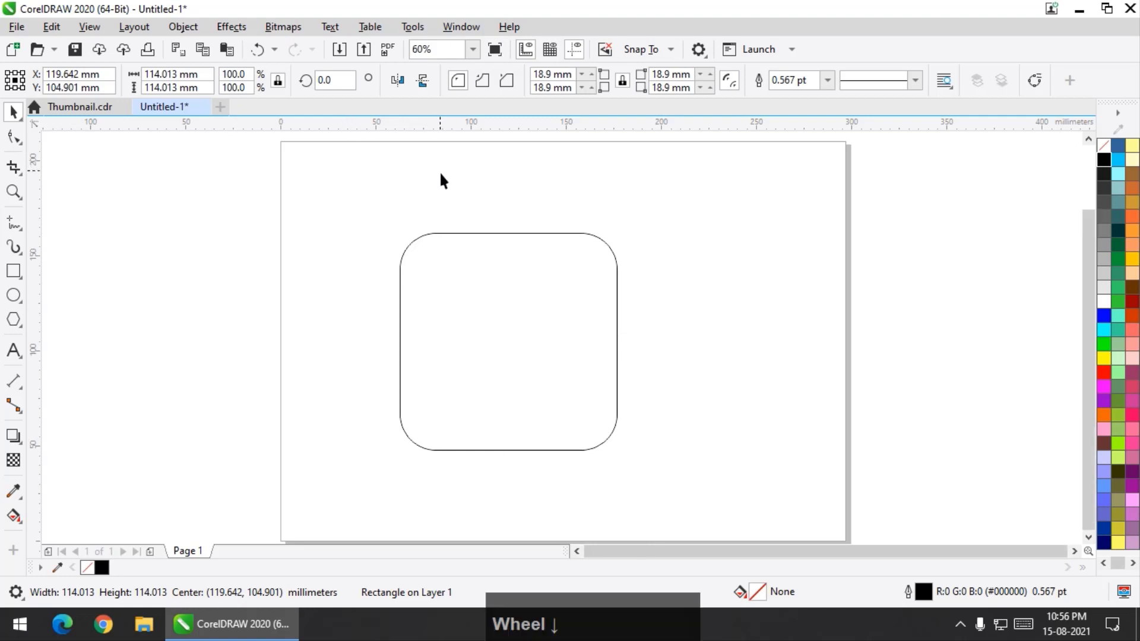
scroll(472, 186, "up", 1)
left_click(451, 29)
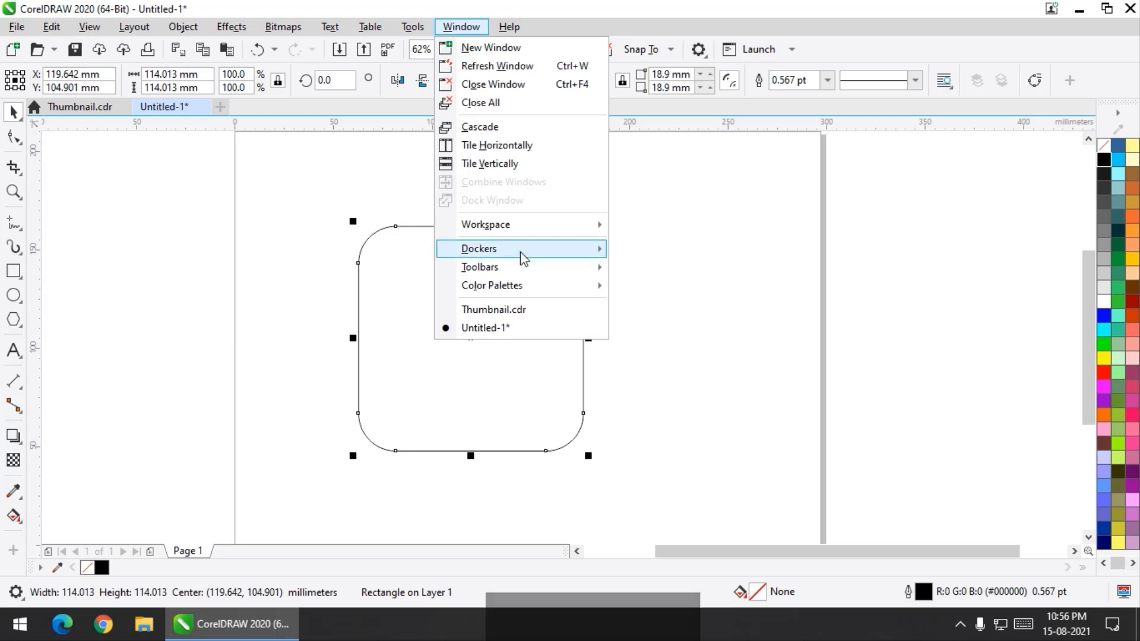
mouse_move(520, 252)
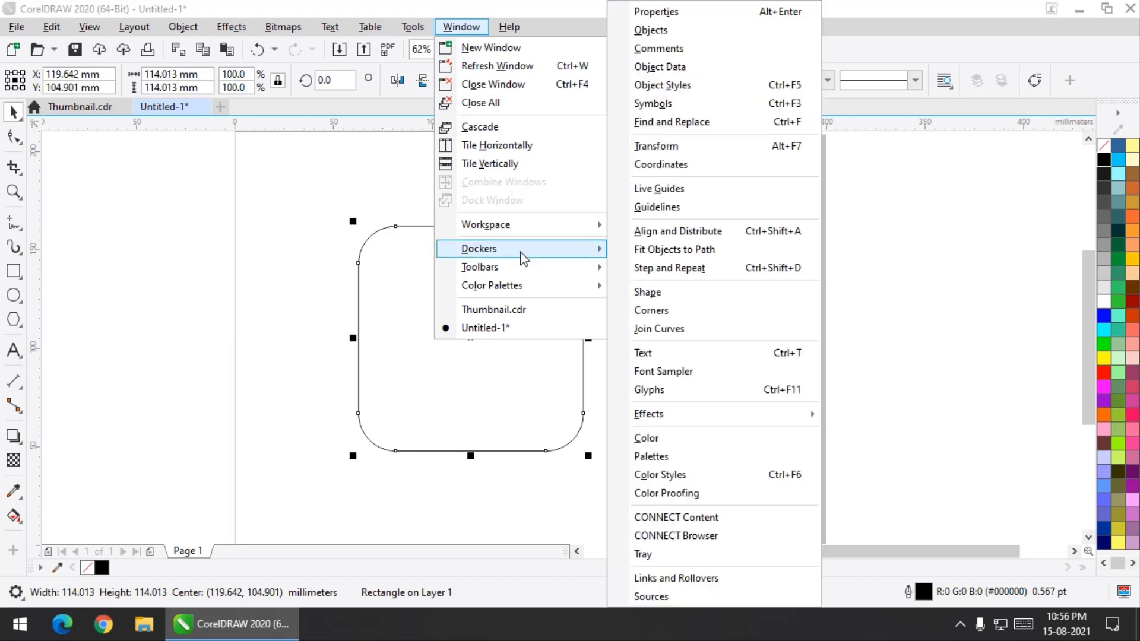
left_click(687, 148)
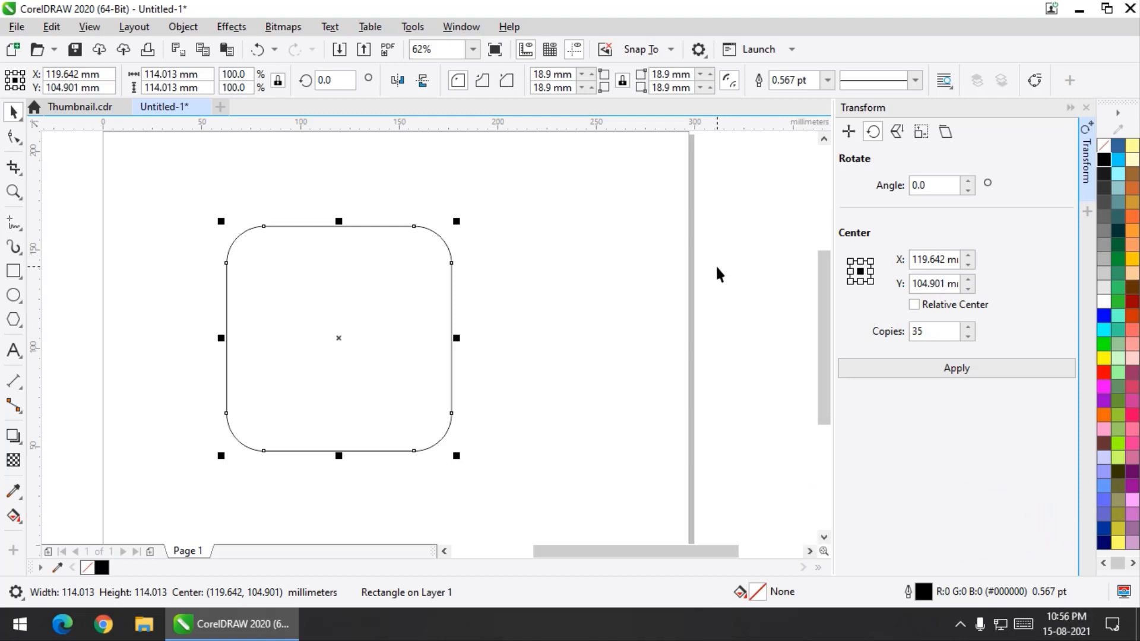
left_click(937, 331)
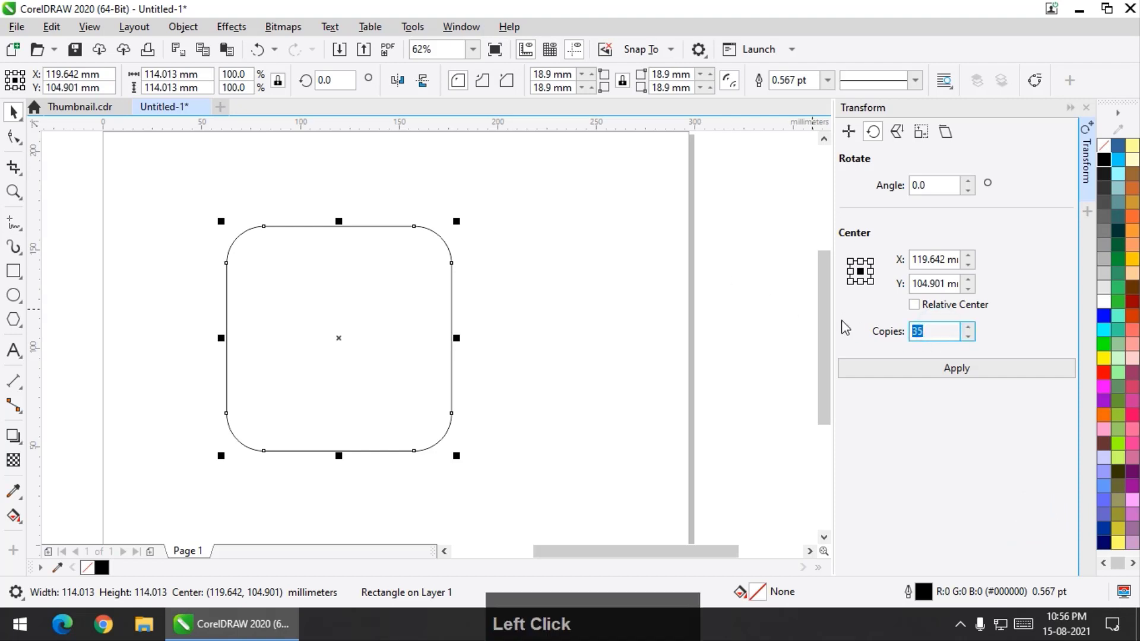
type("8")
left_click(924, 184)
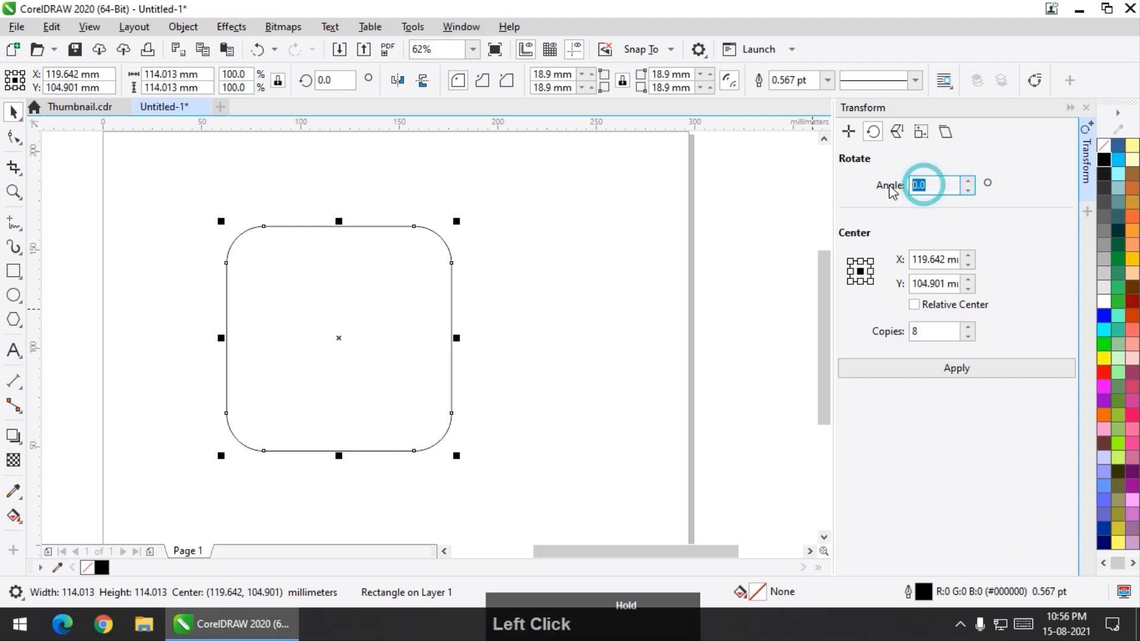
type("10")
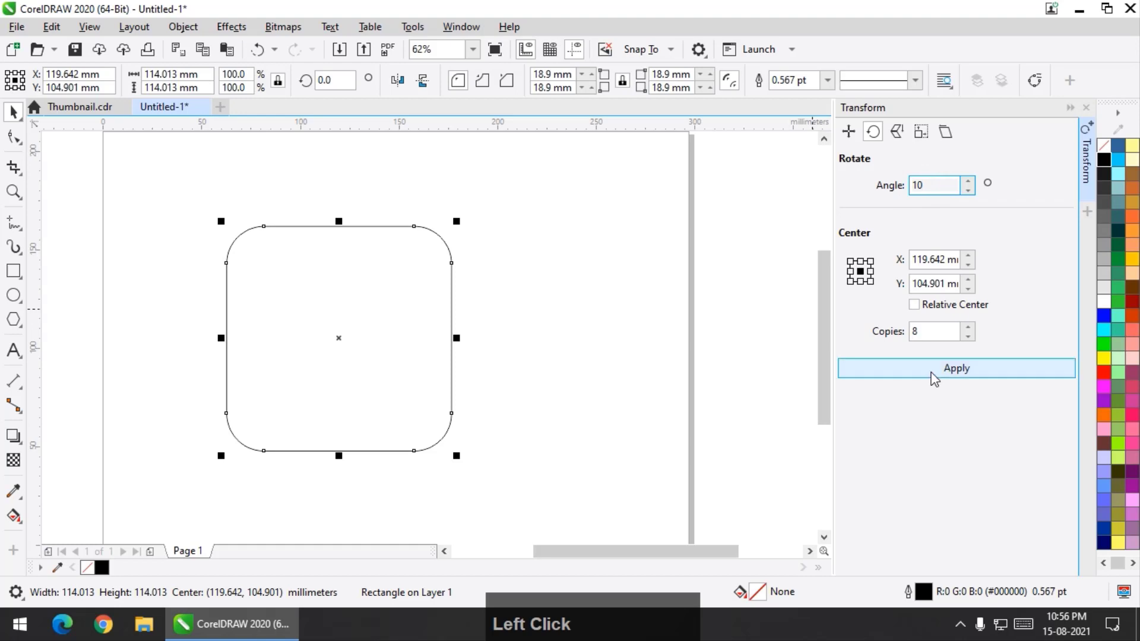
left_click(932, 376)
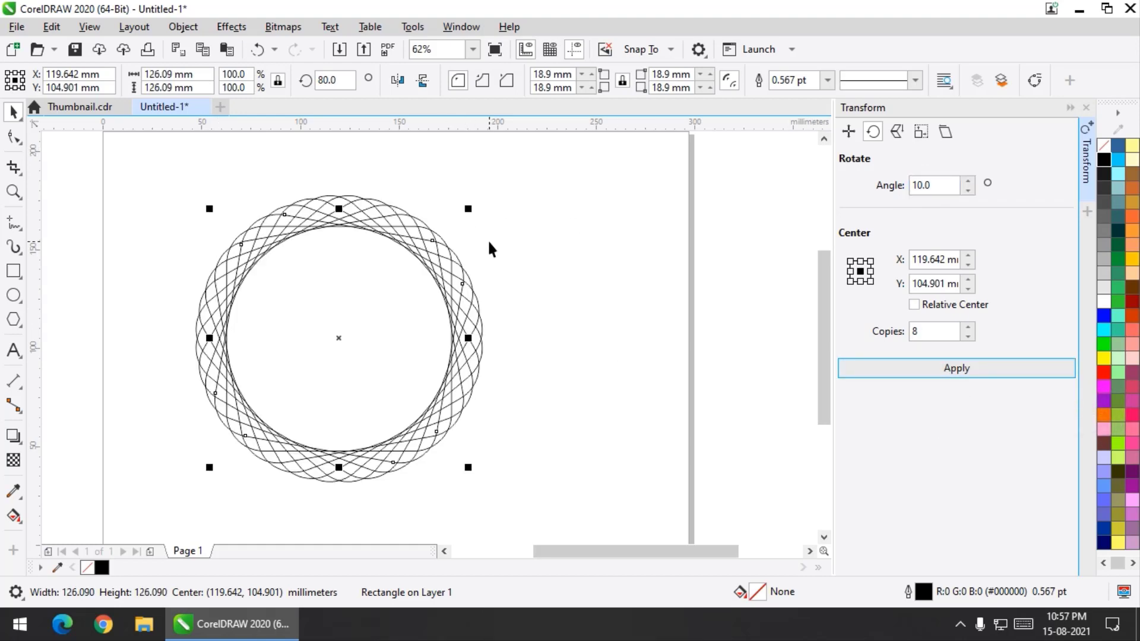
Smart-fill the adjoining regions that form one pointed blade at the ring's upper right with blue-grey, from its rounded end to its tip
left_click_drag(161, 166, 588, 501)
scroll(527, 311, "down", 1)
scroll(527, 310, "up", 2)
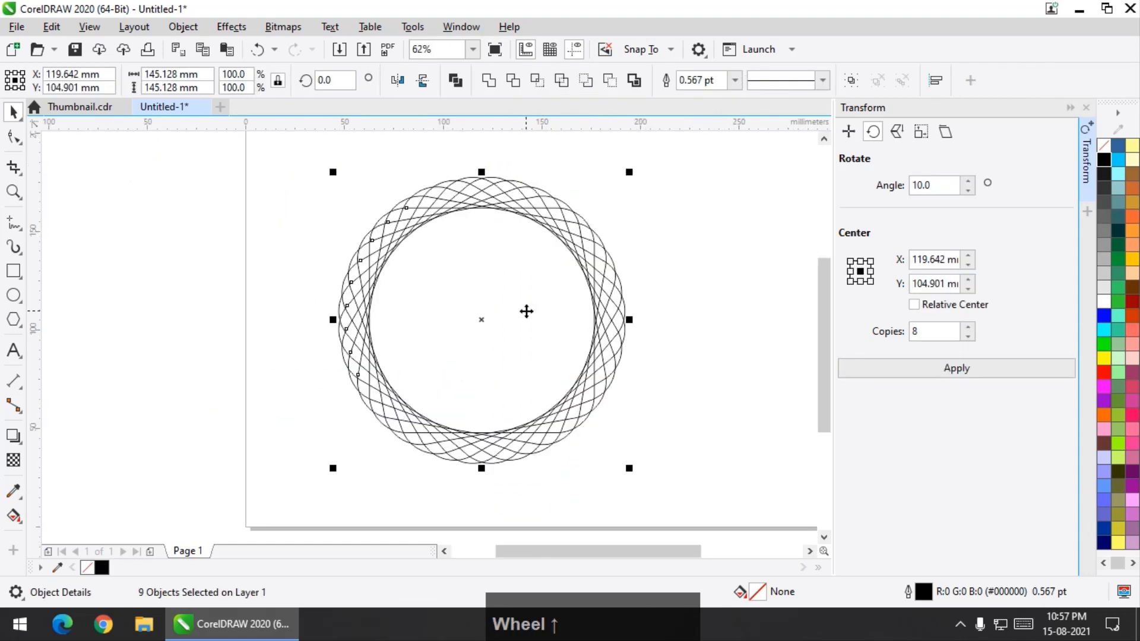
scroll(466, 344, "down", 1)
scroll(516, 209, "up", 1)
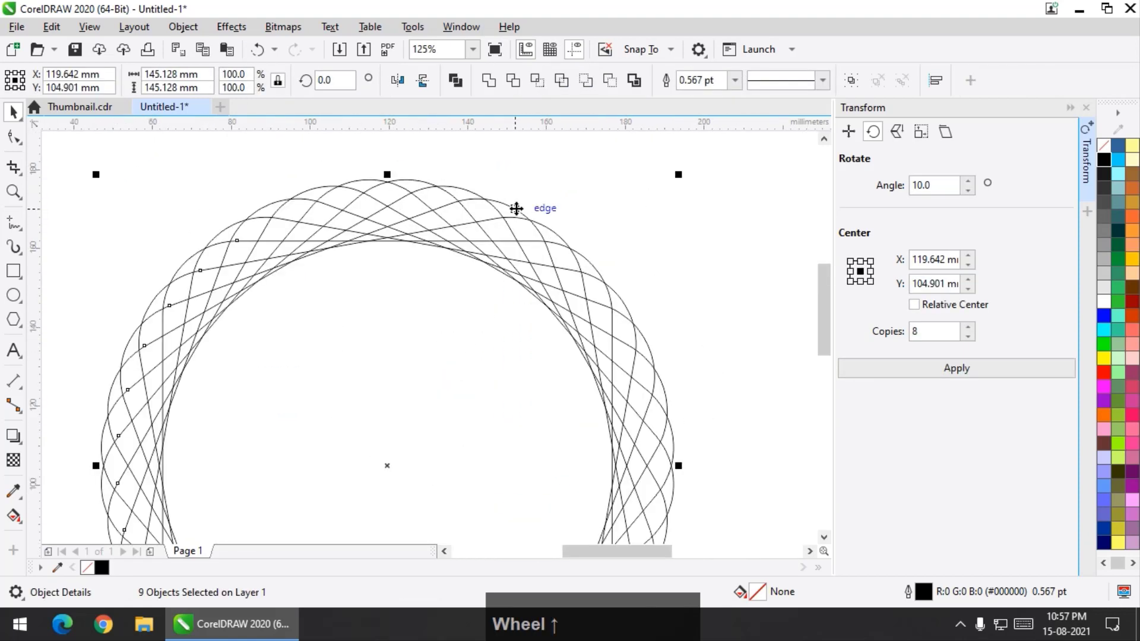
left_click(19, 519)
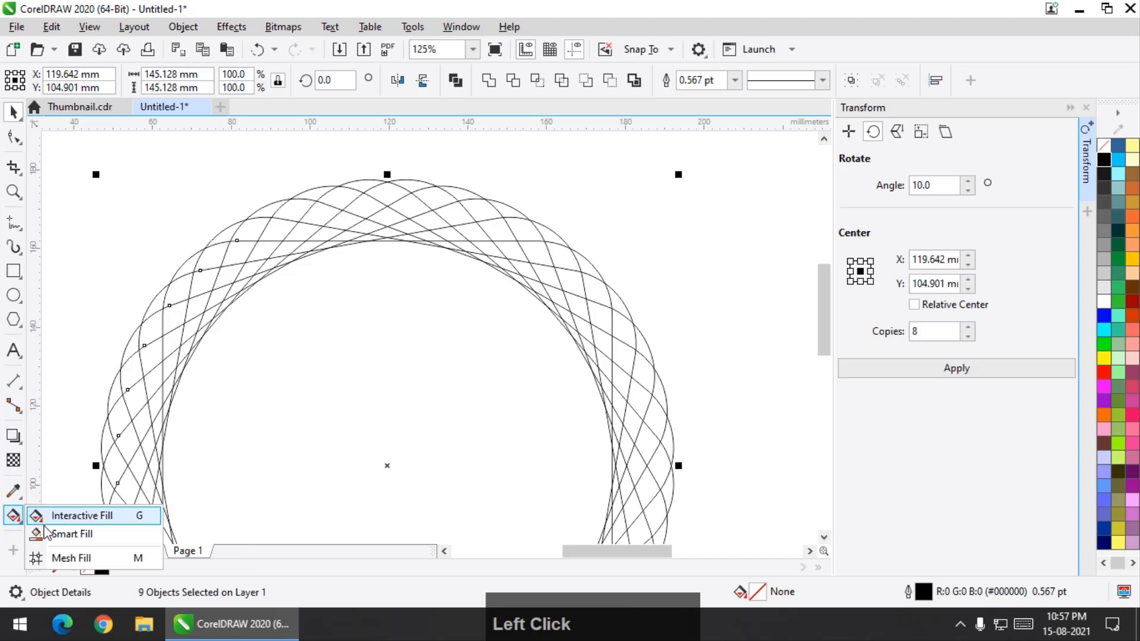
left_click(61, 543)
scroll(528, 249, "up", 5)
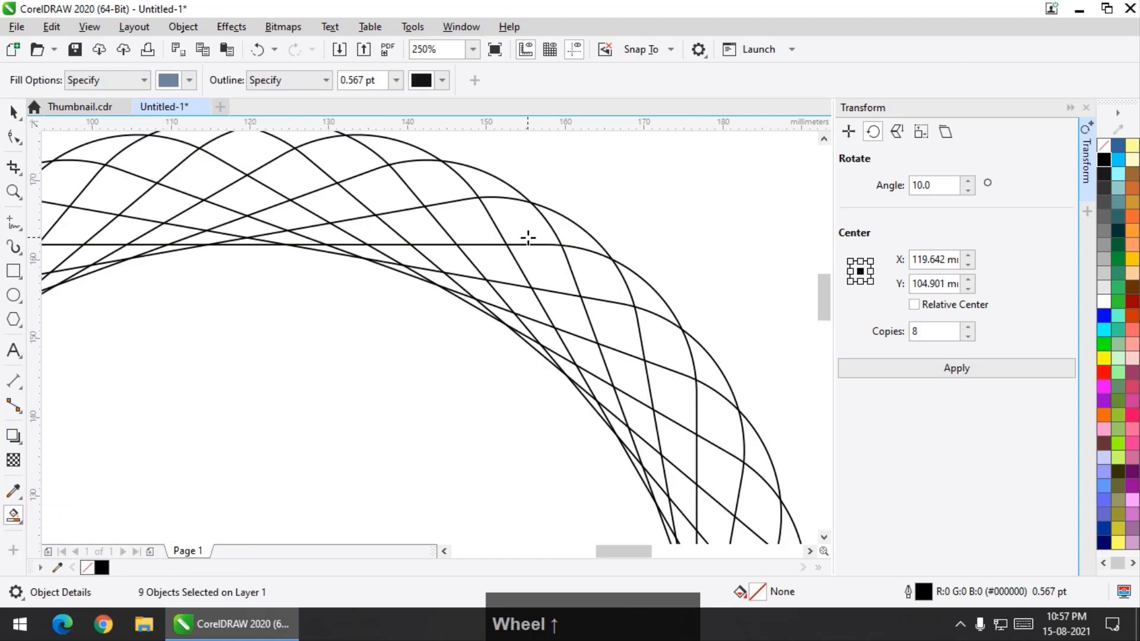
left_click(607, 236)
left_click(515, 208)
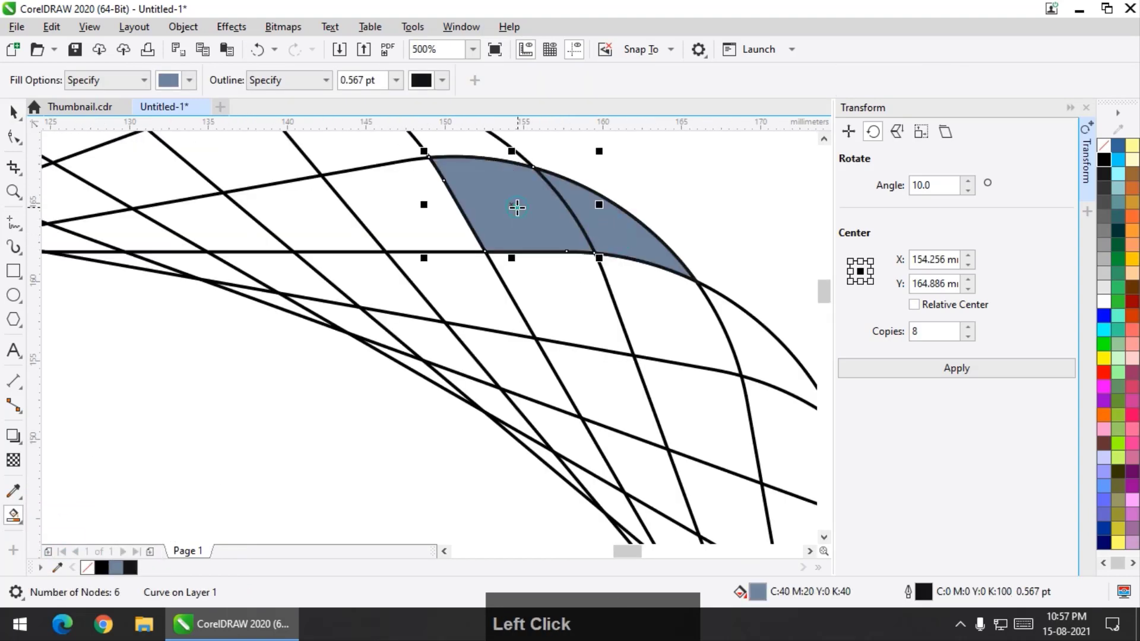
left_click(396, 196)
left_click(288, 201)
scroll(323, 213, "down", 3)
scroll(301, 237, "up", 3)
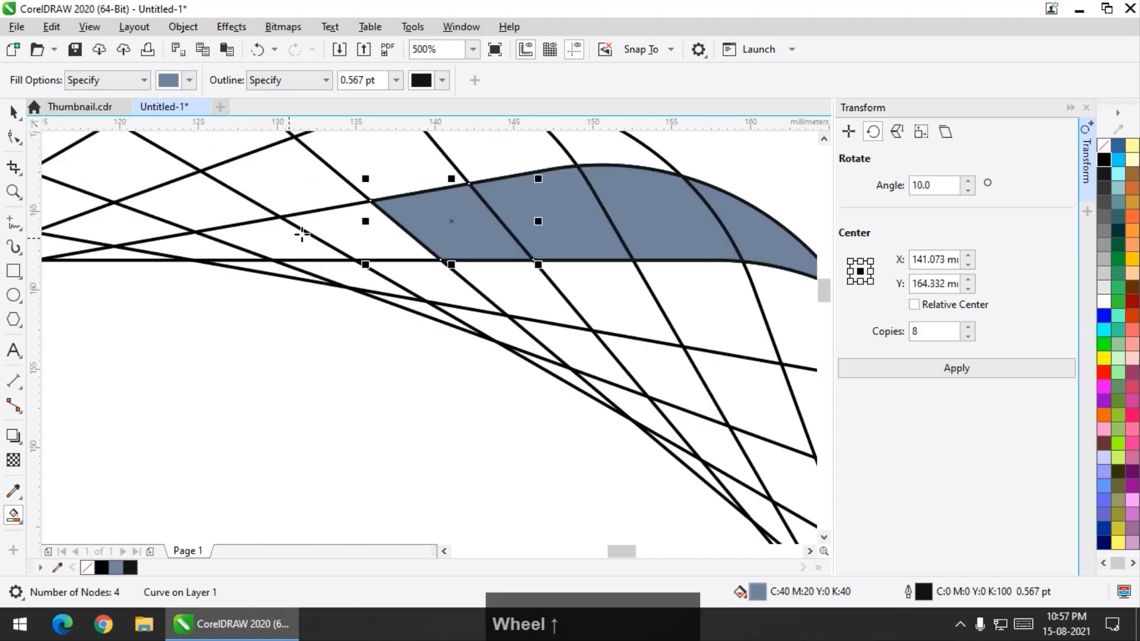
left_click(304, 225)
left_click(257, 237)
left_click(193, 244)
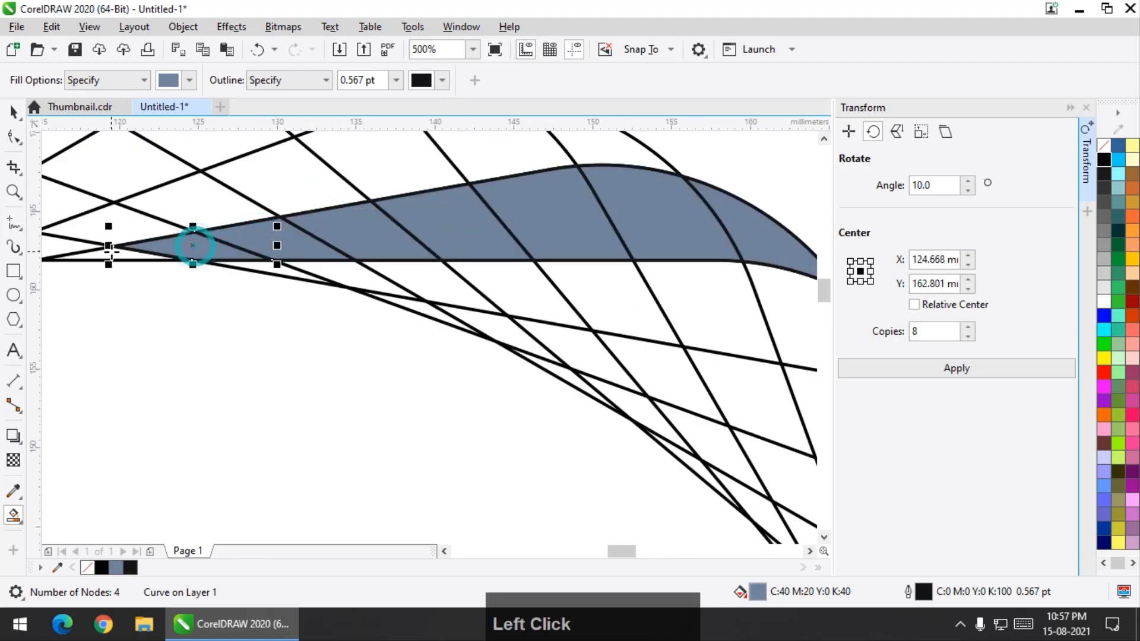
left_click(118, 254)
scroll(184, 288, "down", 3)
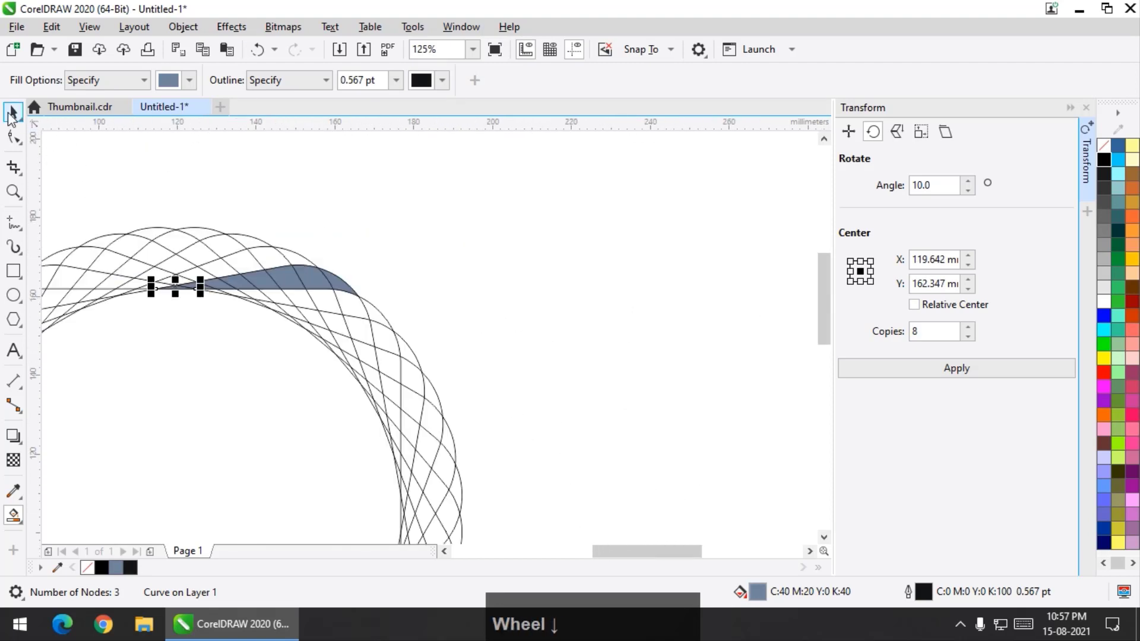
Select all the blue-grey filled pieces of the blade and weld them into one shape
left_click(13, 112)
scroll(484, 270, "down", 1)
scroll(328, 296, "up", 1)
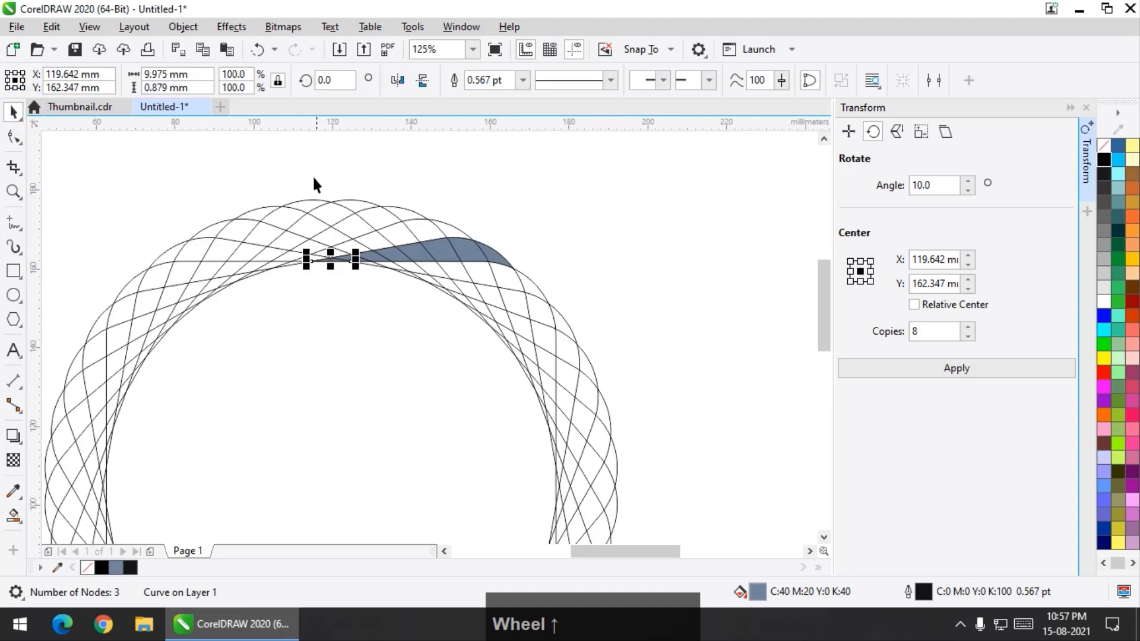
left_click_drag(270, 159, 542, 304)
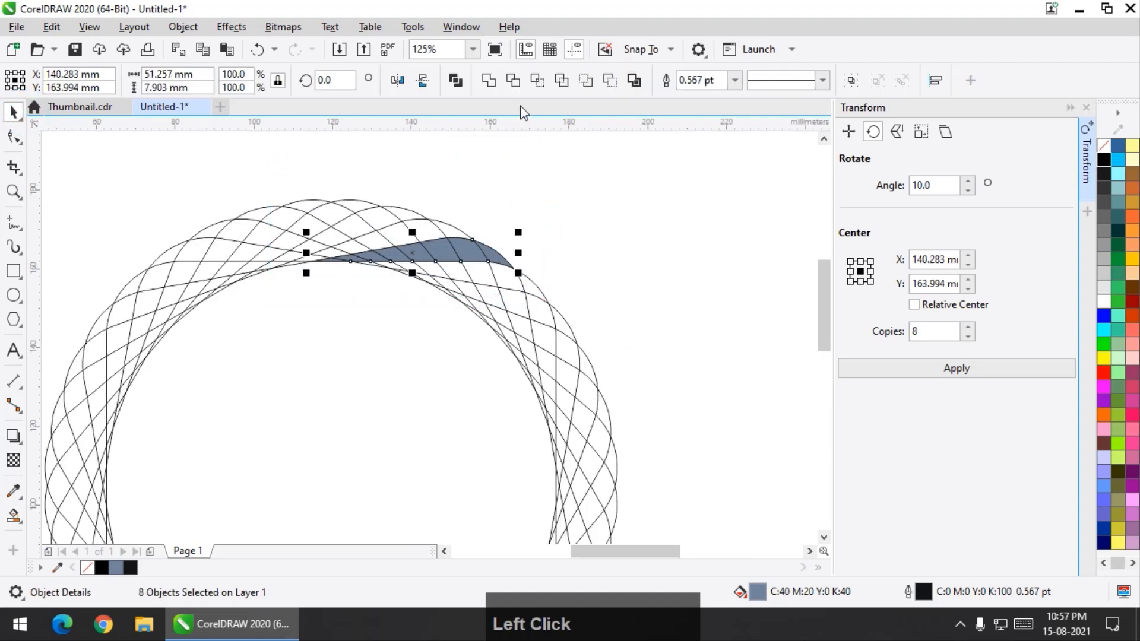
left_click(490, 81)
scroll(419, 174, "down", 1)
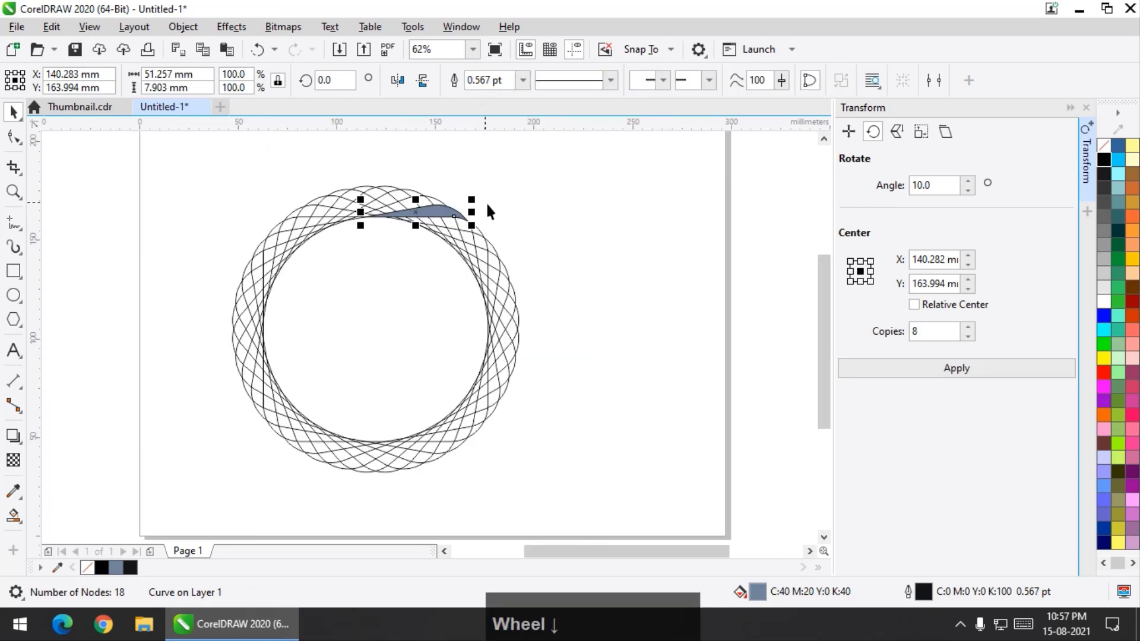
scroll(445, 196, "up", 1)
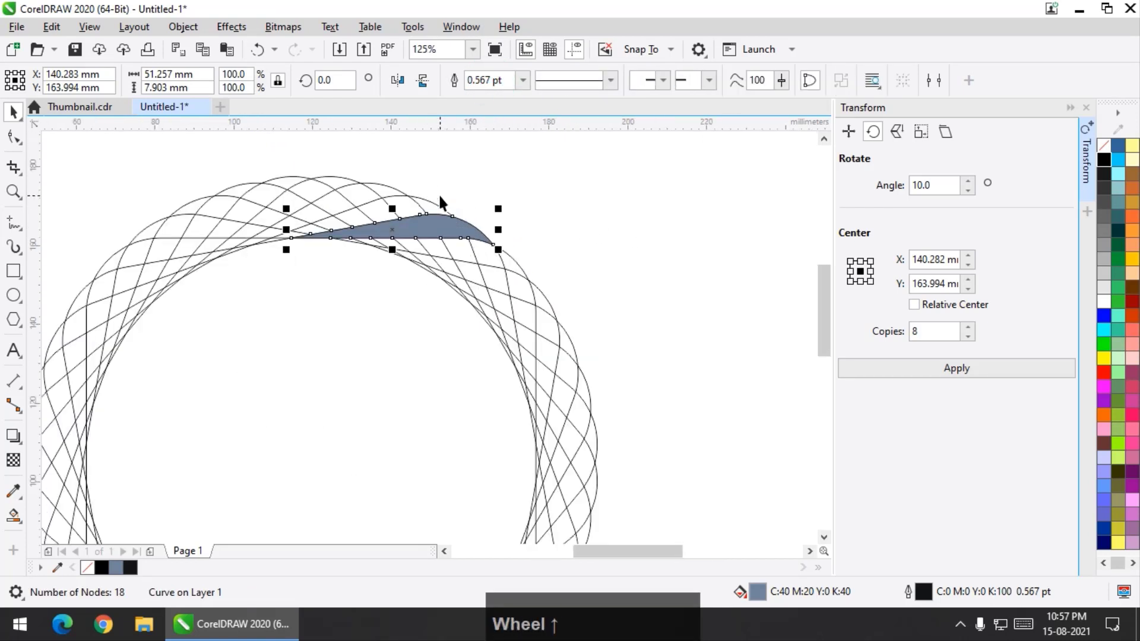
Apply a linear fountain fill to the blade from its pointed tip to its rounded end and set the end color to #FAD905
left_click(13, 515)
left_click(47, 512)
scroll(322, 202, "up", 1)
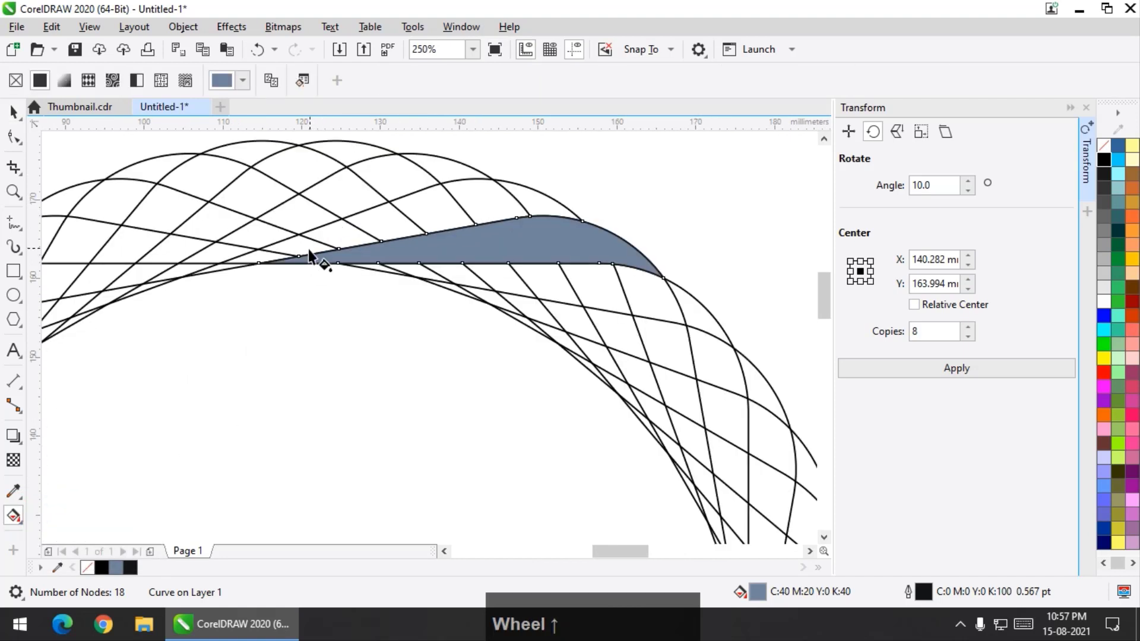
left_click_drag(272, 265, 615, 243)
left_click(594, 257)
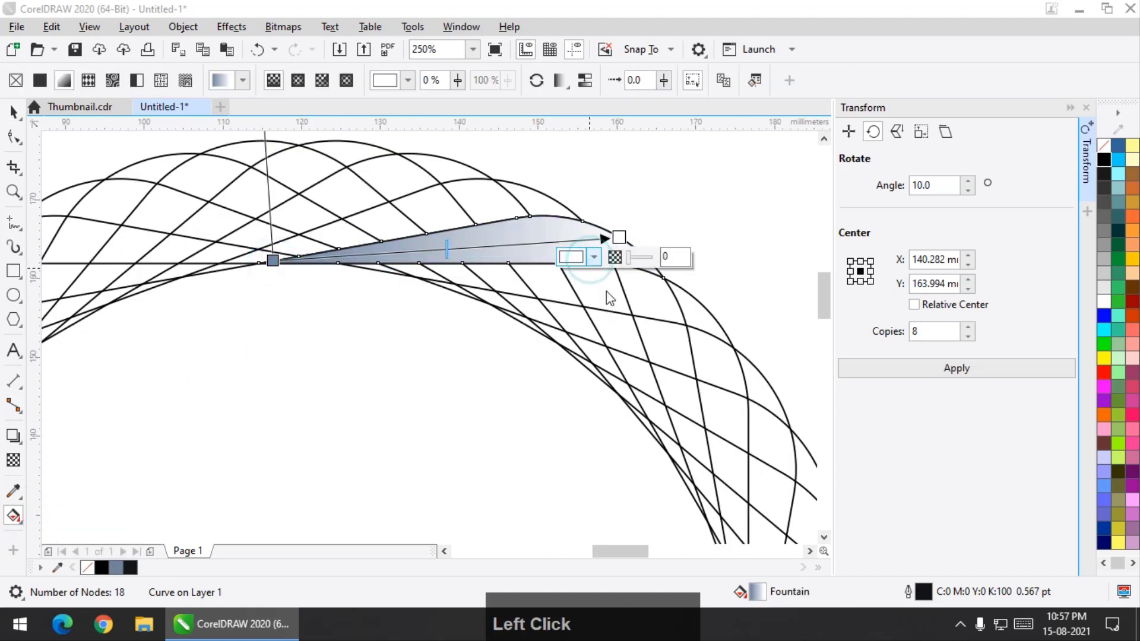
left_click(582, 459)
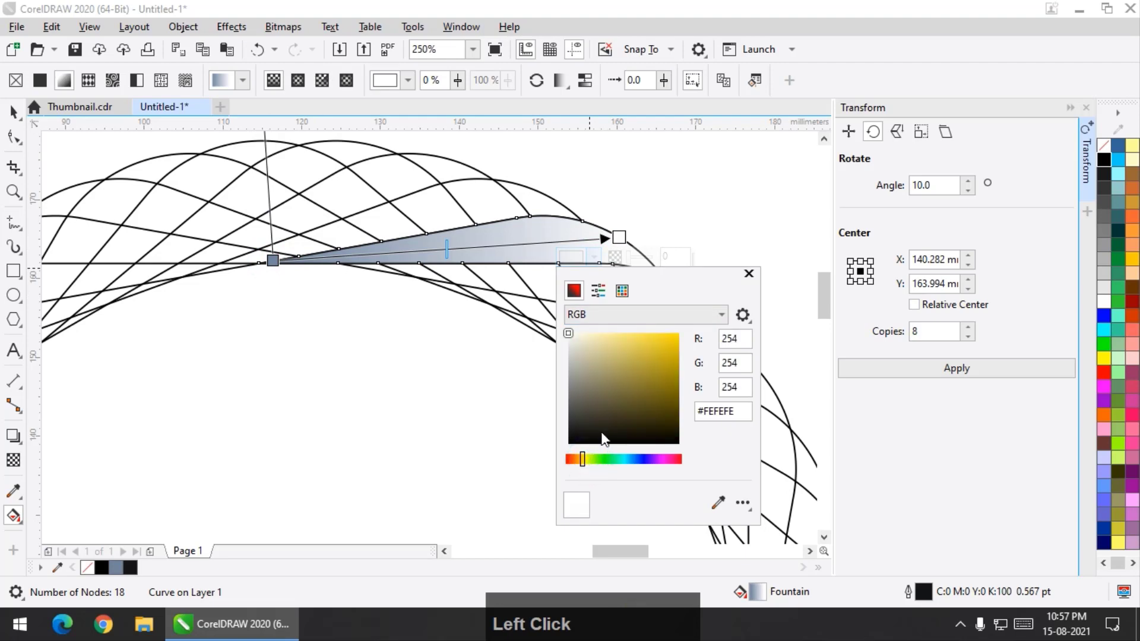
left_click(659, 343)
left_click(677, 335)
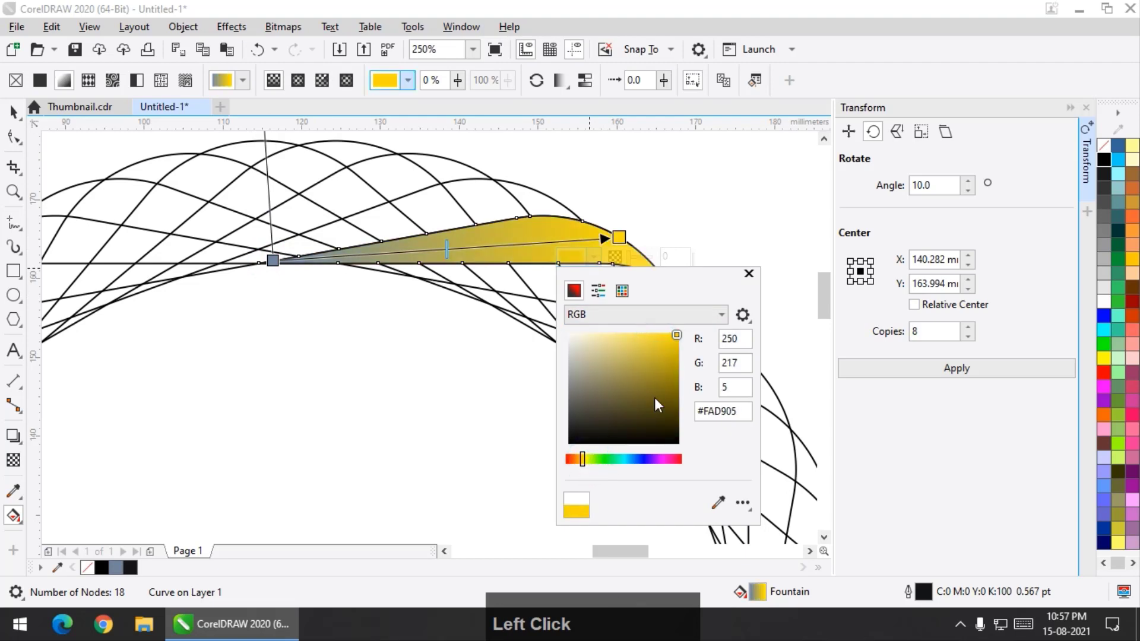
Set the start color of the blade's fountain fill, at its pointed tip, to orange-red (C0 M83 Y100 K0)
left_click(274, 261)
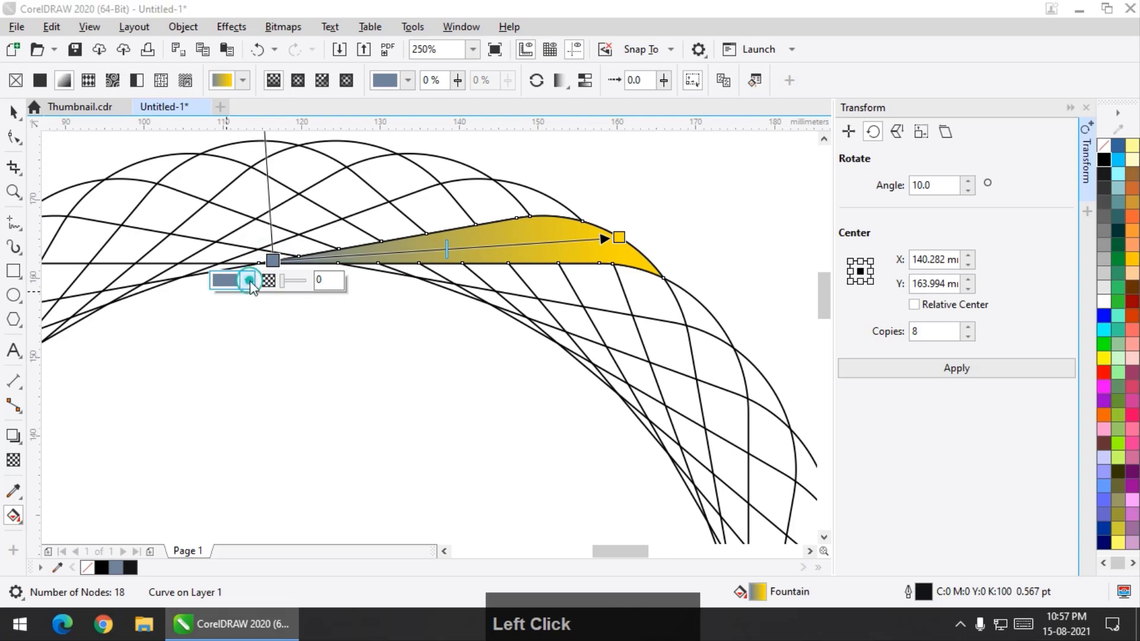
left_click(249, 280)
left_click_drag(243, 485, 230, 485)
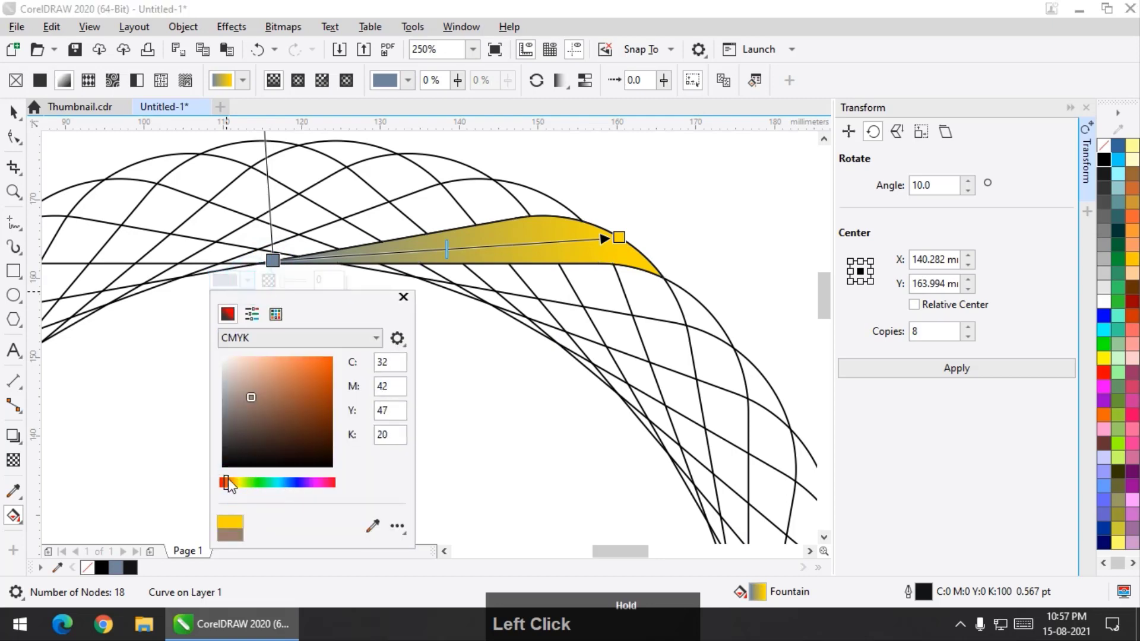
left_click_drag(312, 376, 327, 363)
left_click(227, 485)
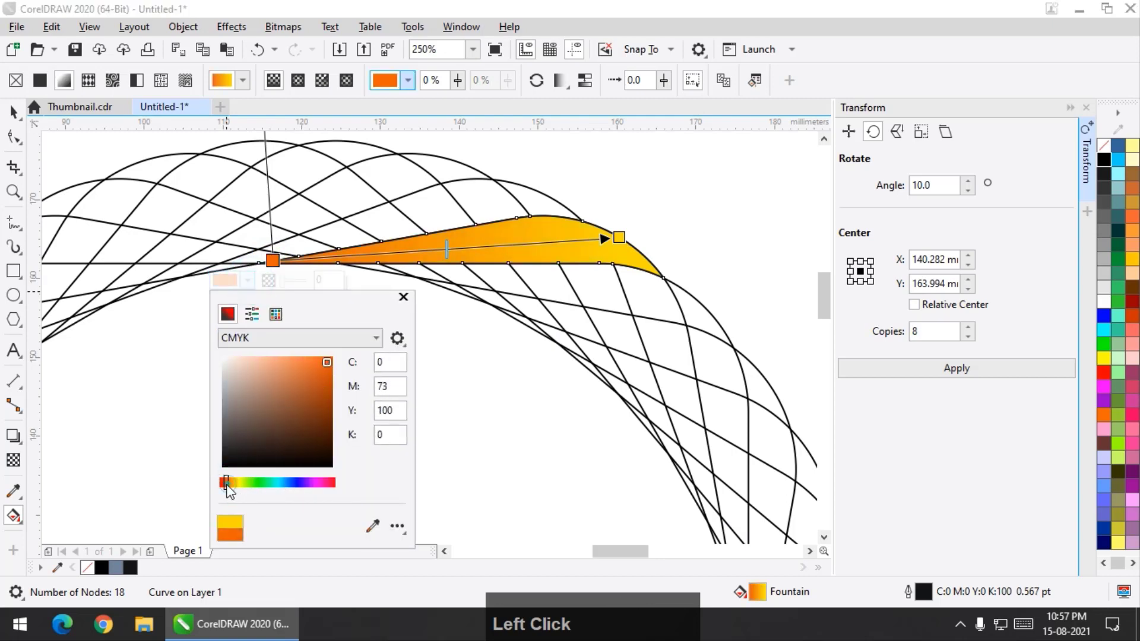
Move the blade's rotation center to the middle of the ring and set the 10° rotation to 35 copies
left_click(12, 112)
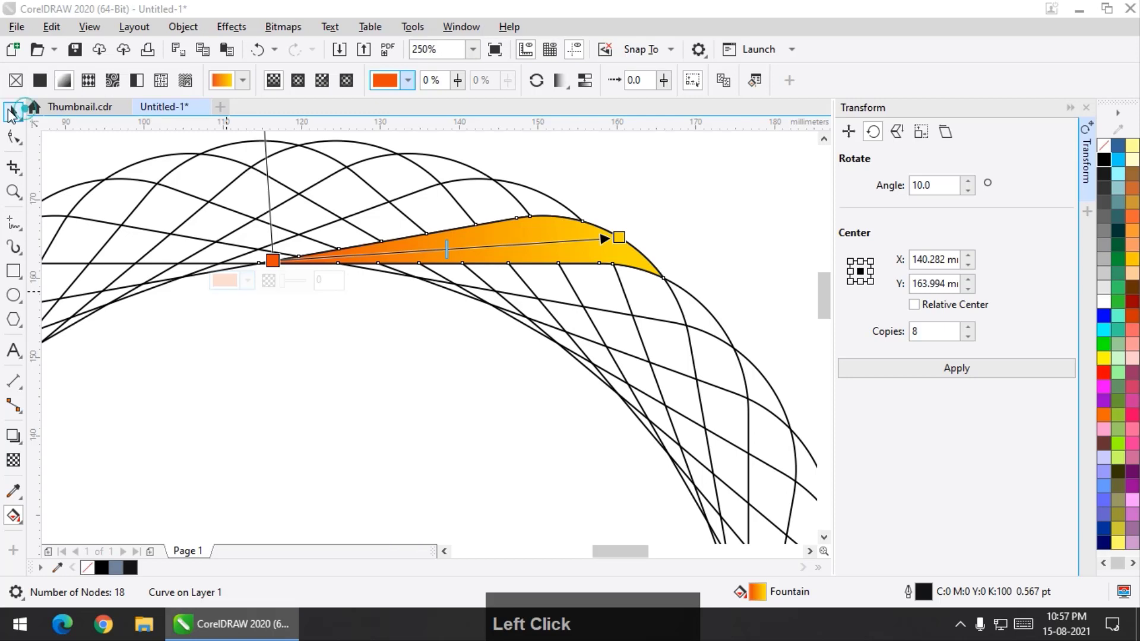
scroll(585, 176, "down", 3)
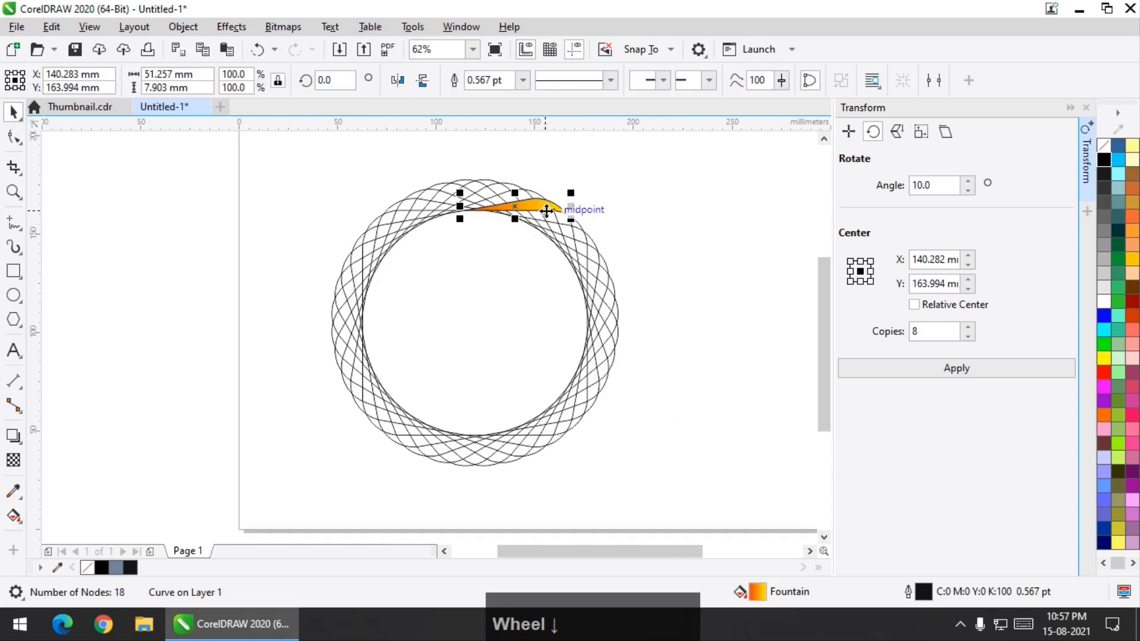
scroll(516, 200, "up", 2)
scroll(517, 202, "down", 2)
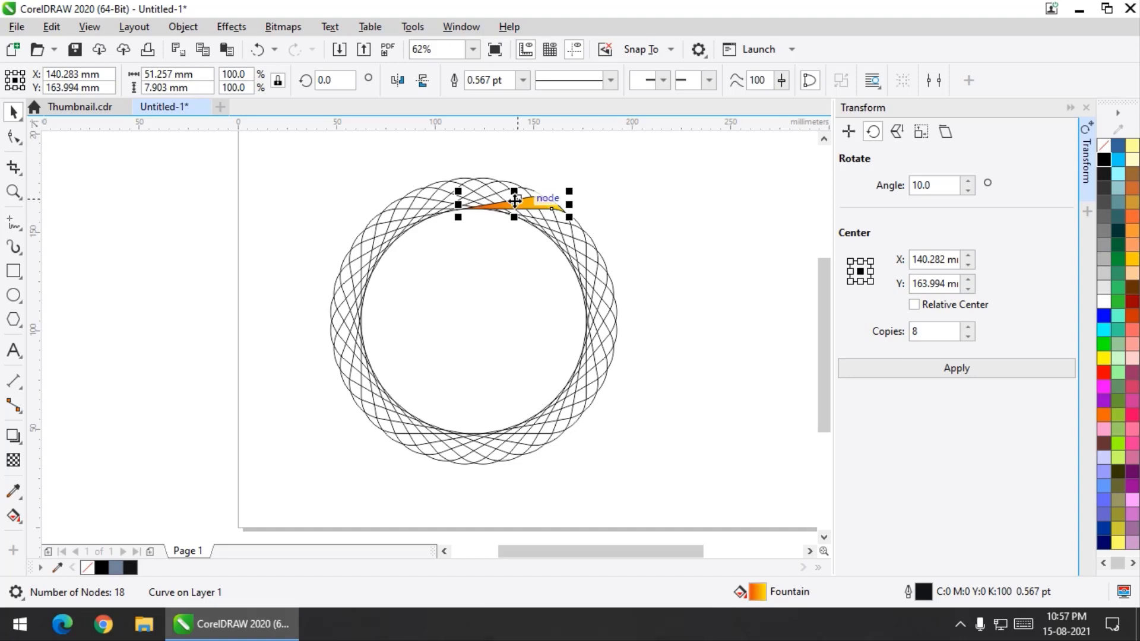
left_click(514, 201)
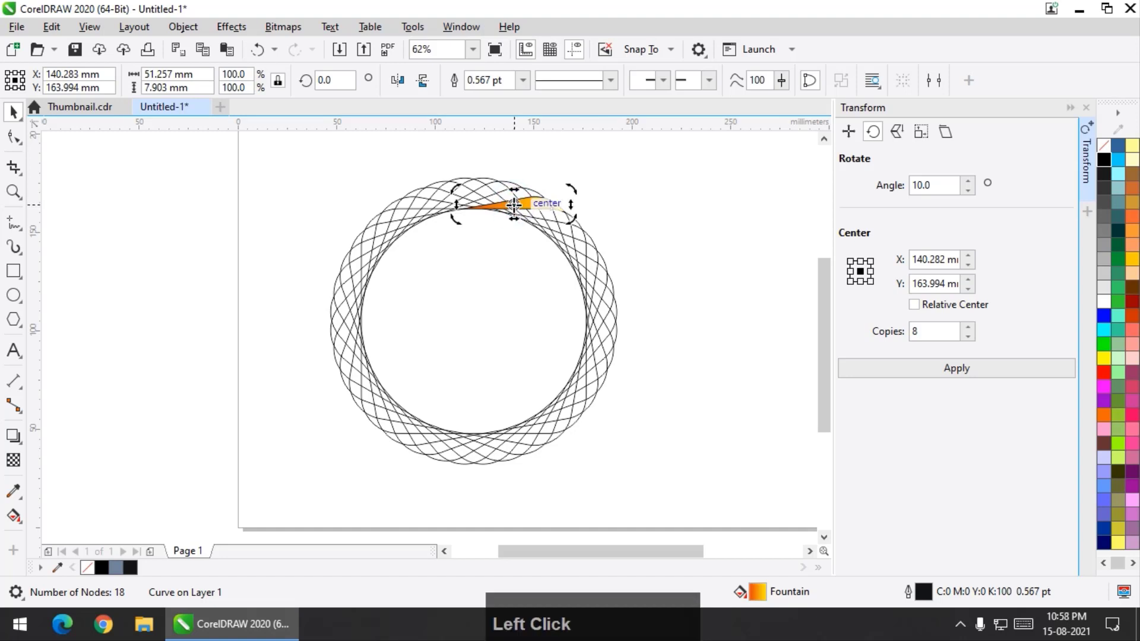
mouse_move(514, 205)
left_mouse_down()
mouse_move(481, 269)
mouse_move(474, 321)
left_mouse_up()
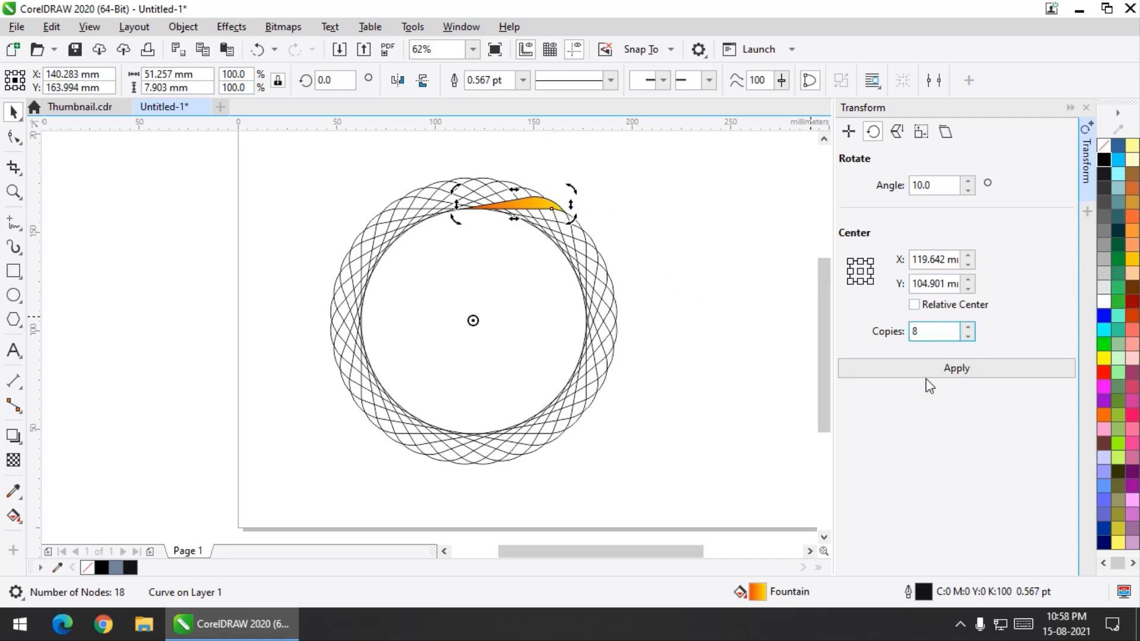
left_click(945, 331)
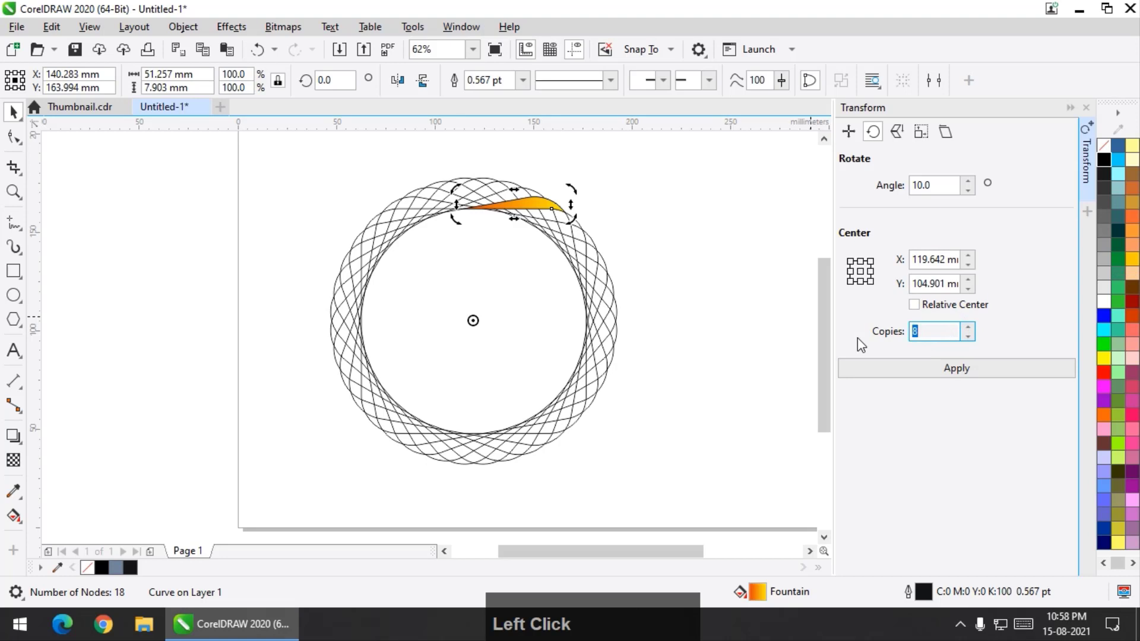
type("35")
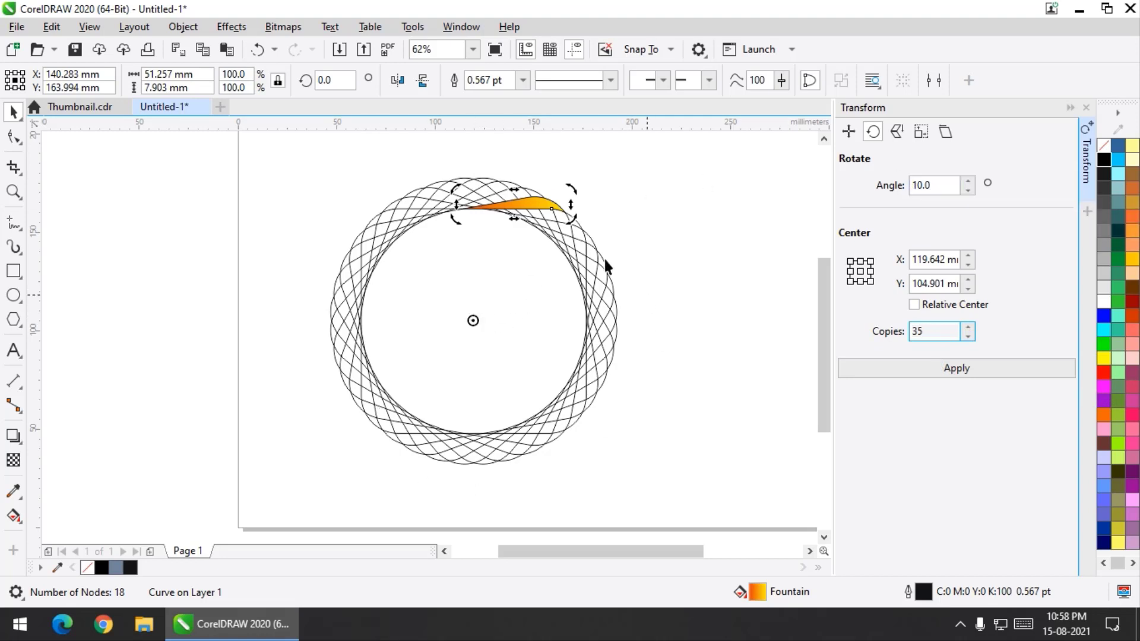
Try rotating 35 copies of the blade by 10° around the ring's center, and undo the copies
left_click(974, 368)
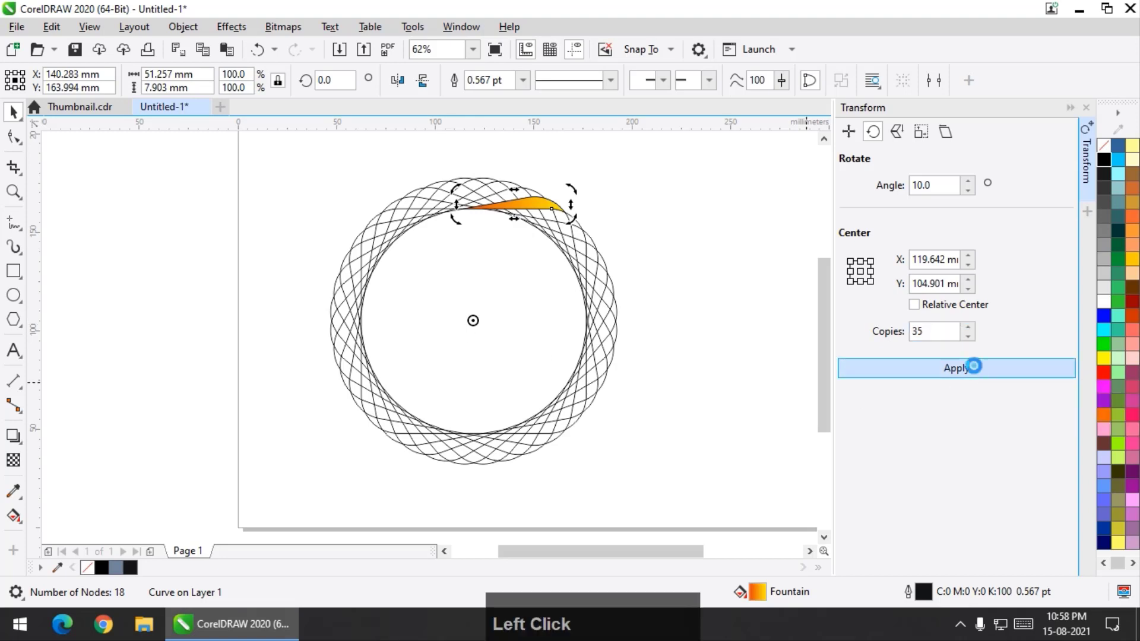
scroll(330, 223, "down", 1)
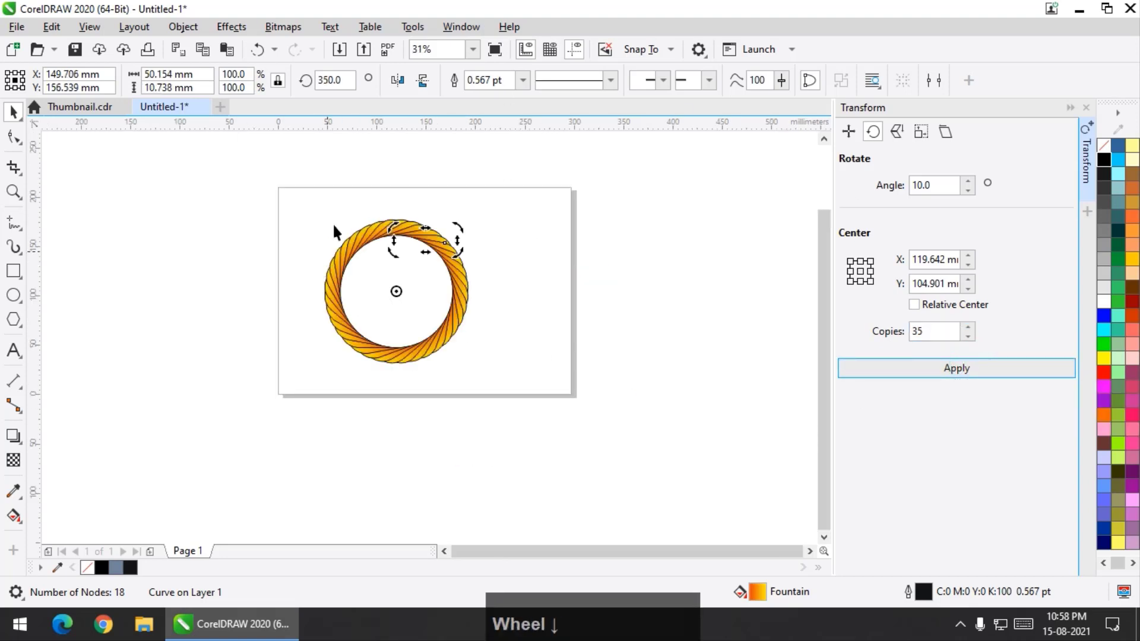
left_click(335, 192)
key("ctrl+z")
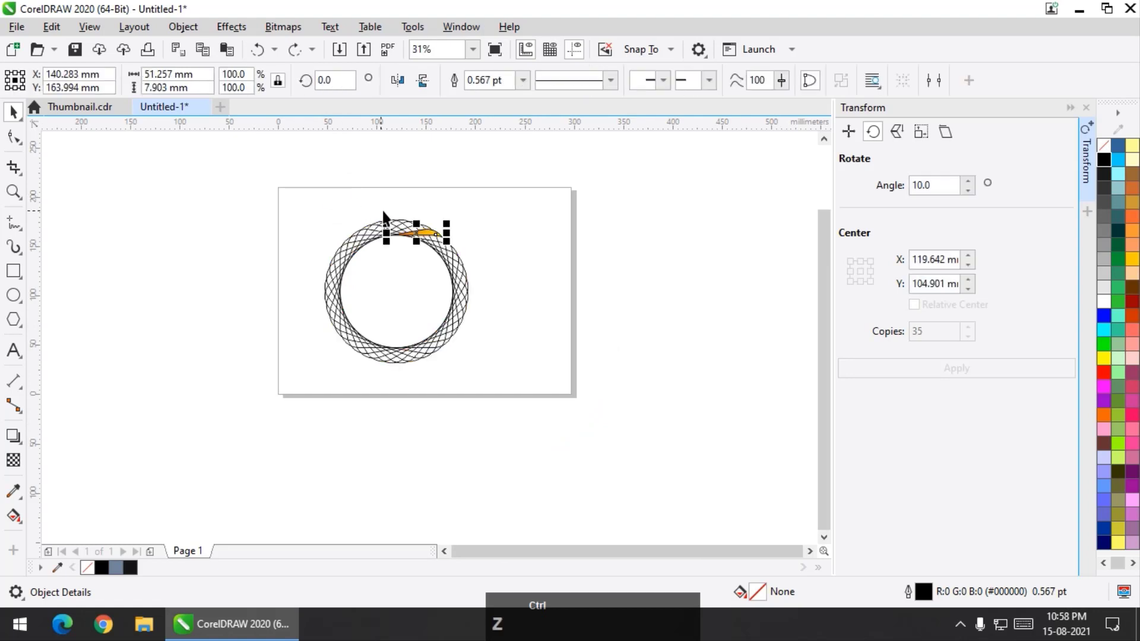
scroll(399, 231, "up", 1)
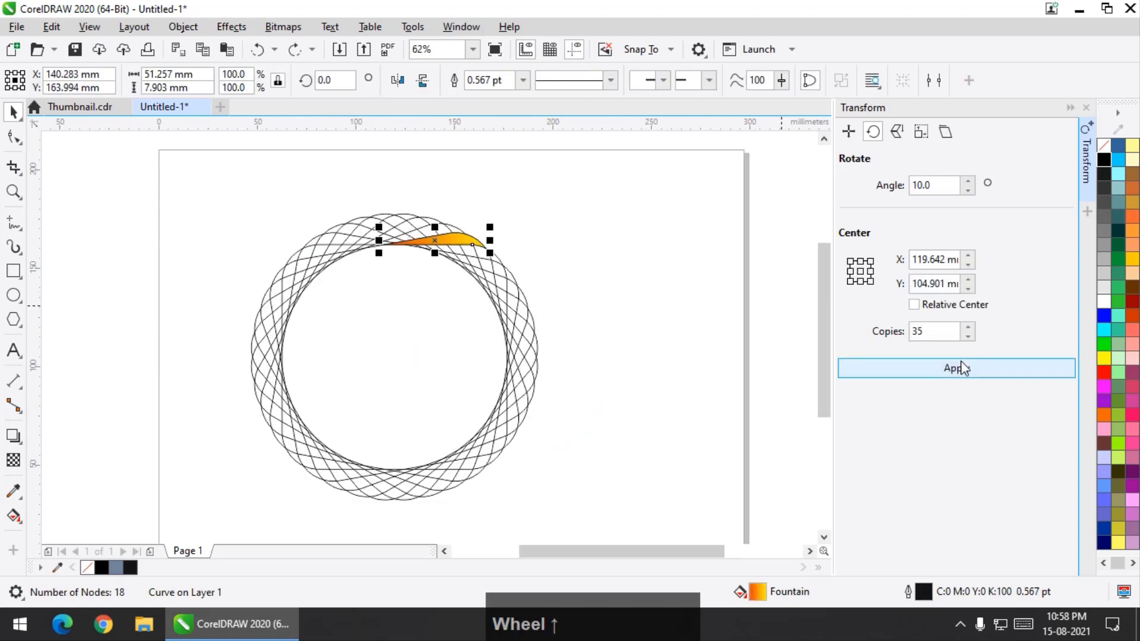
Select the line ring together with the blade and place a duplicate of them about 195 mm to the right, level with the original
scroll(457, 266, "down", 1)
left_click_drag(330, 192, 555, 420)
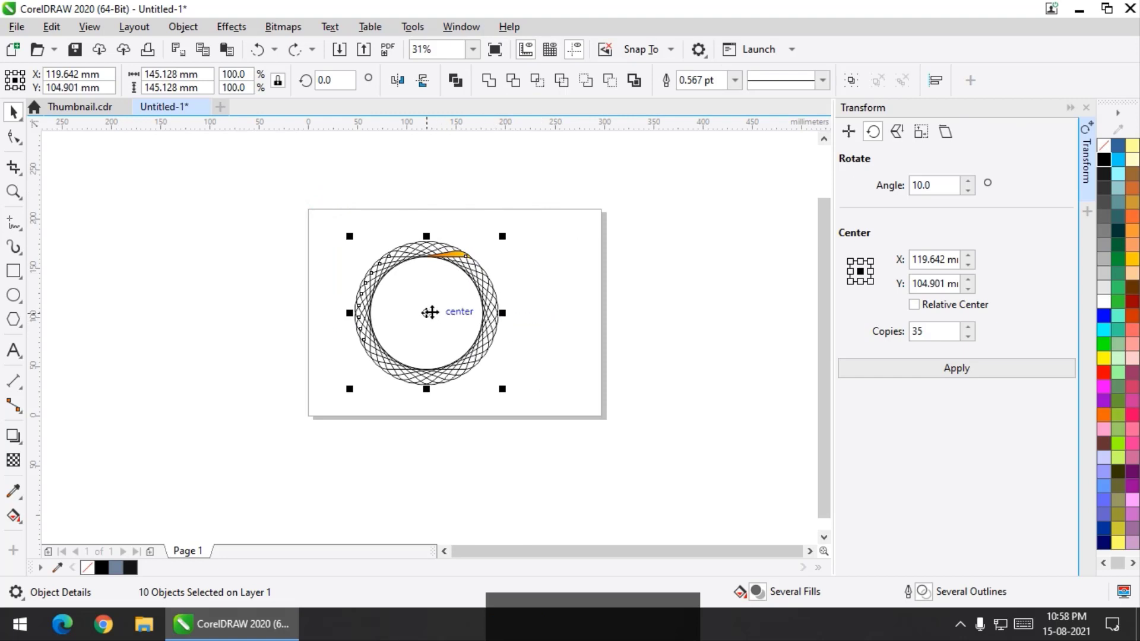
left_click_drag(427, 313, 630, 326)
left_click_drag(619, 318, 617, 315)
right_click(617, 315)
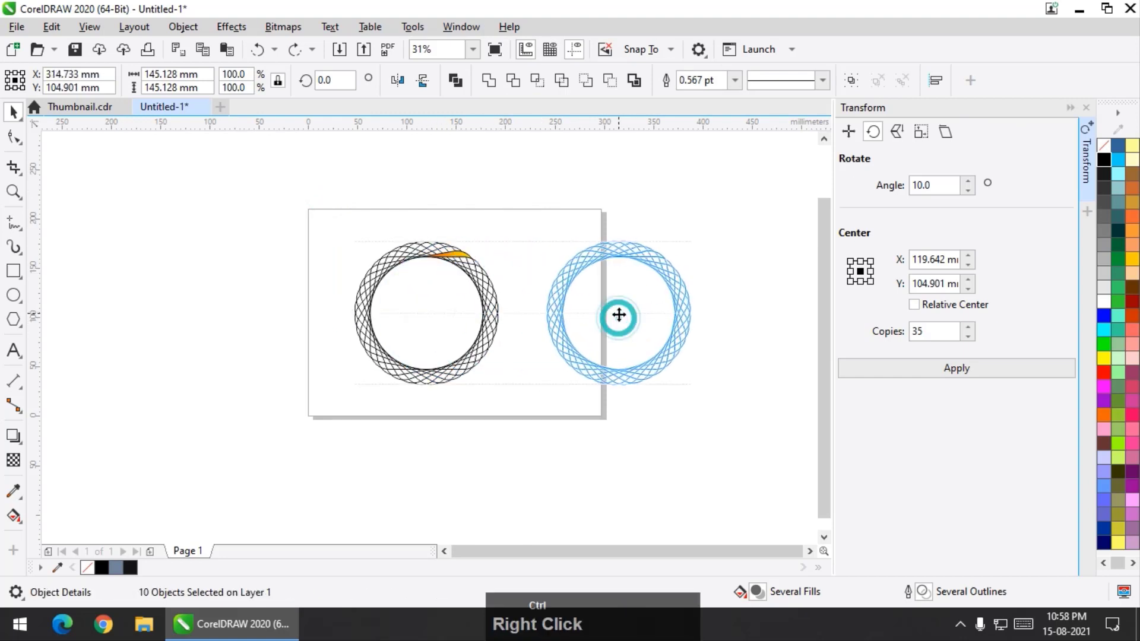
left_click(684, 208)
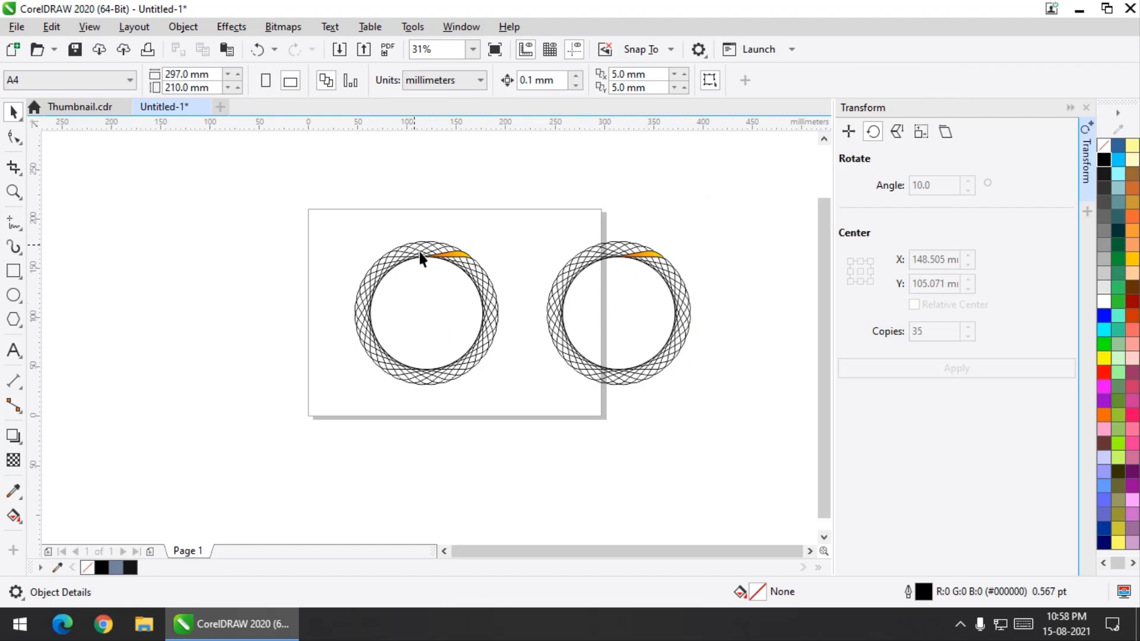
Create 35 copies of the original ring's blade, rotated 10° around the ring's center
scroll(460, 261, "up", 2)
left_click(455, 251)
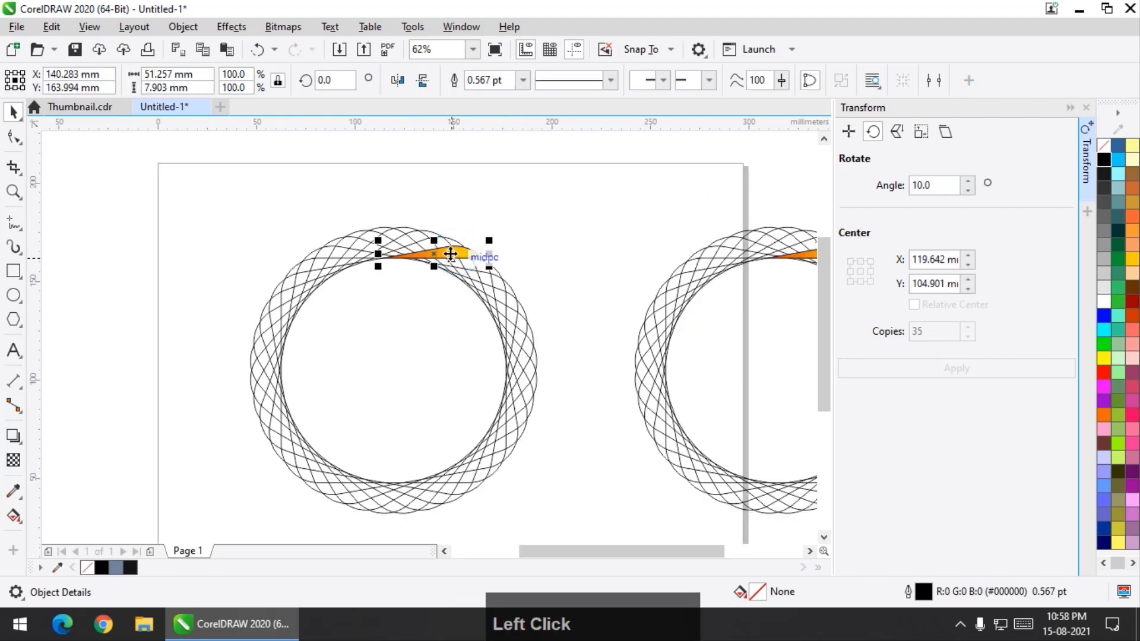
left_click(446, 251)
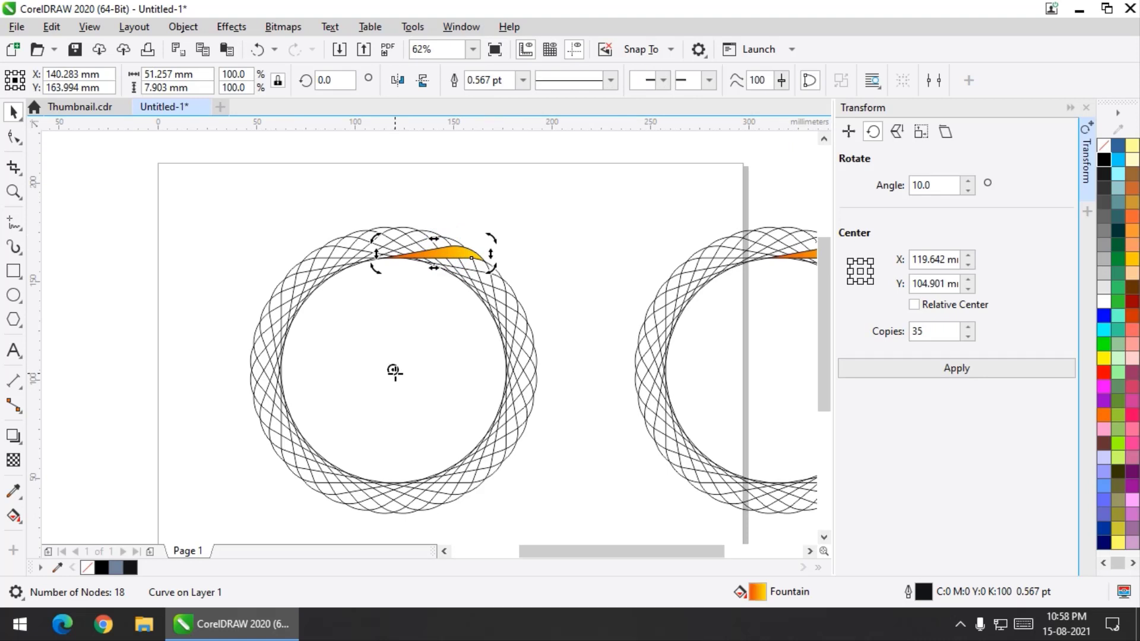
left_click(967, 369)
scroll(326, 248, "down", 2)
left_click(278, 186)
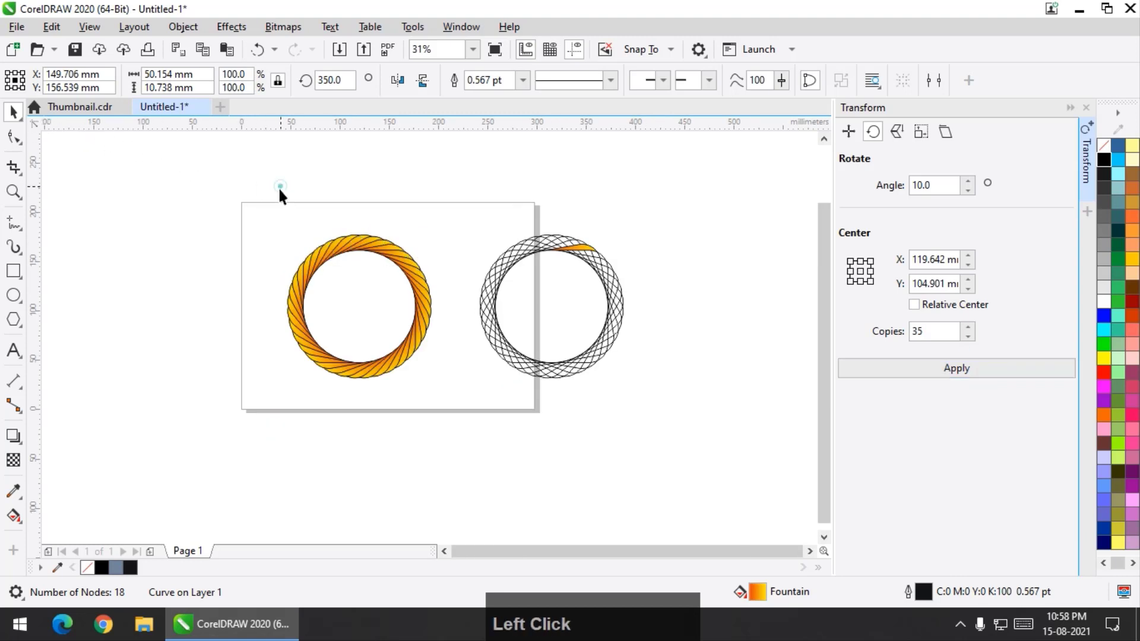
Select every object of the completed original ring and remove the outlines
left_click_drag(248, 201, 449, 405)
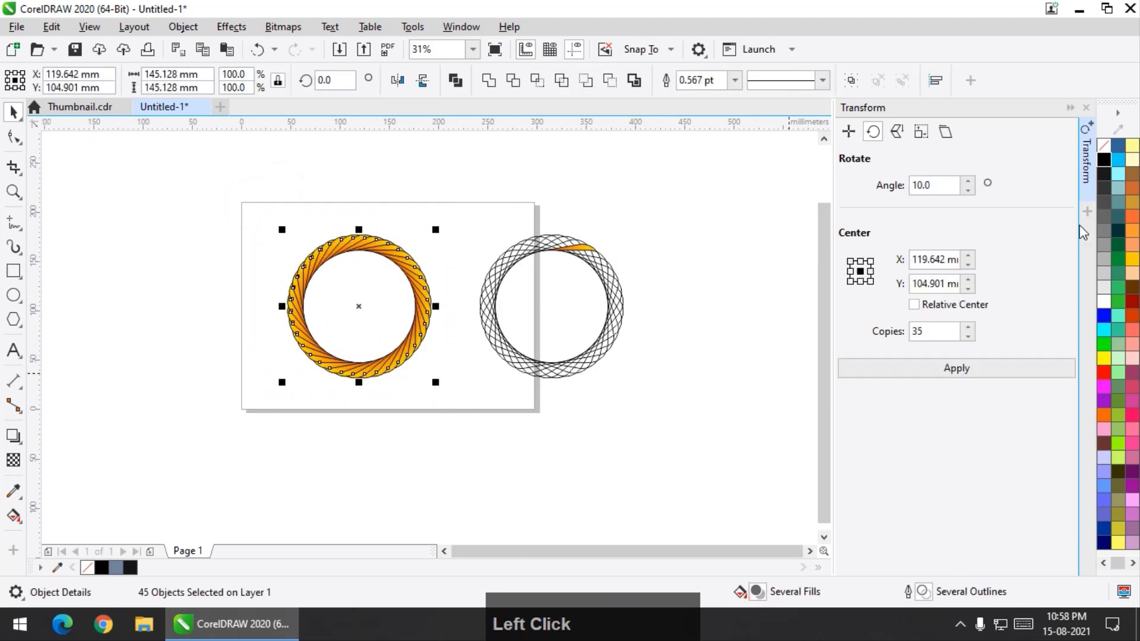
right_click(1106, 148)
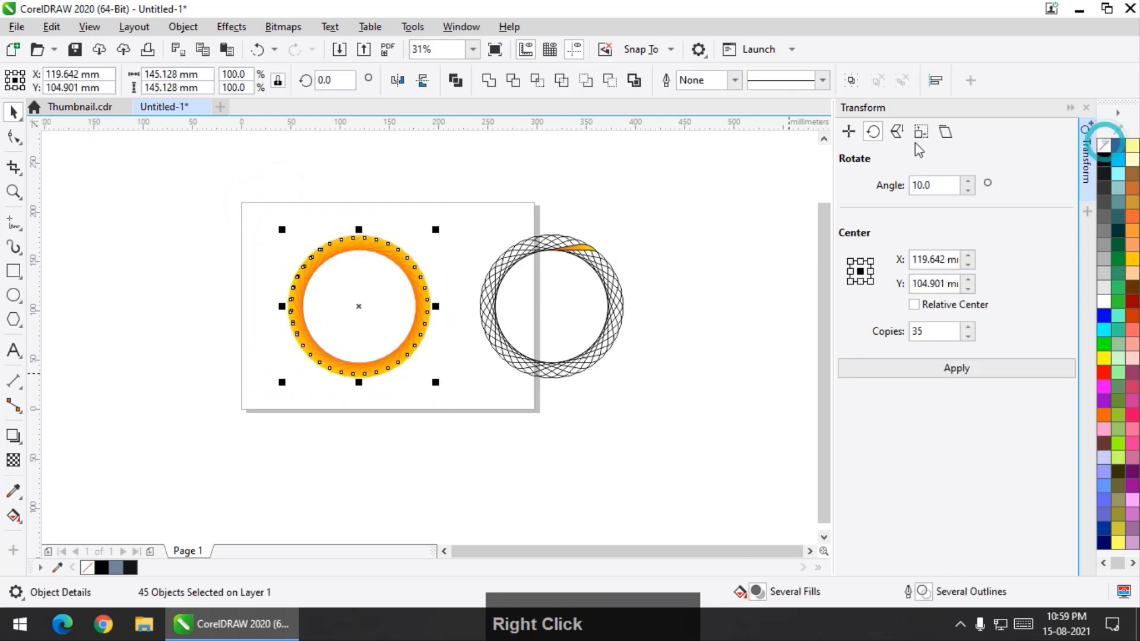
scroll(400, 295, "up", 2)
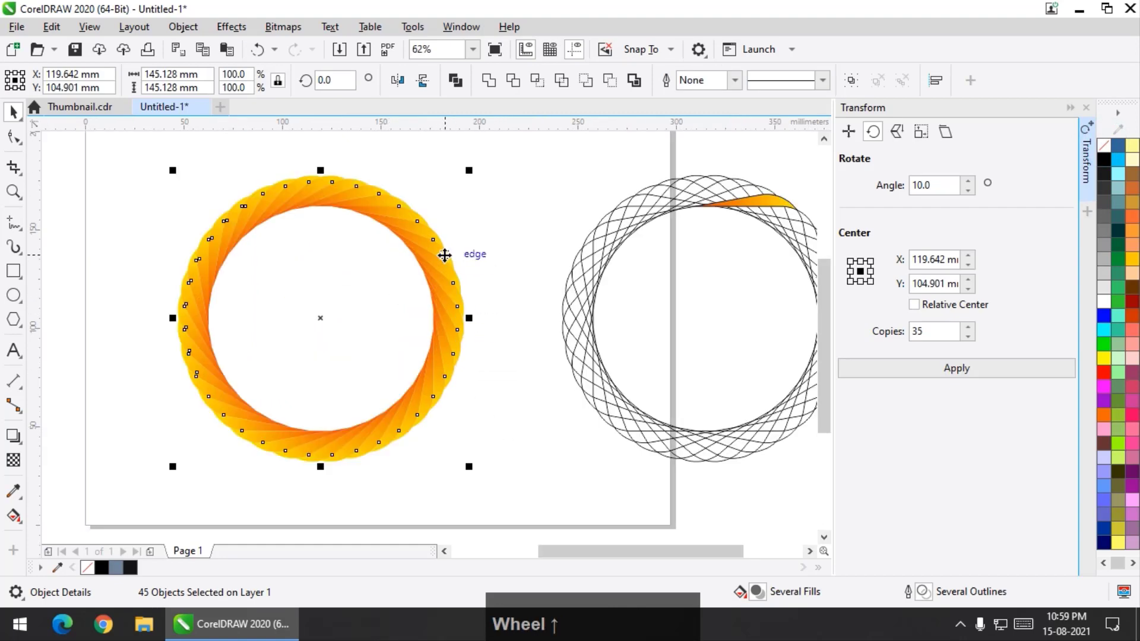
Try adding progressively smaller concentric copies inside the orange ring, each scaled to about 66%, and undo them
left_click_drag(474, 469, 437, 417)
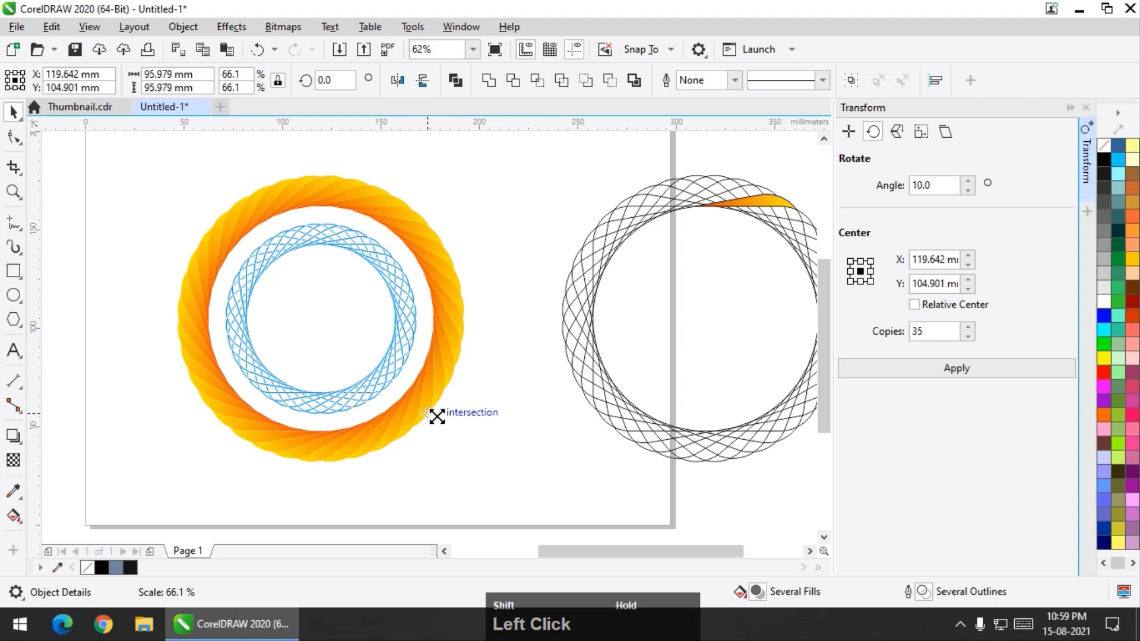
right_click(437, 416)
key("ctrl+r")
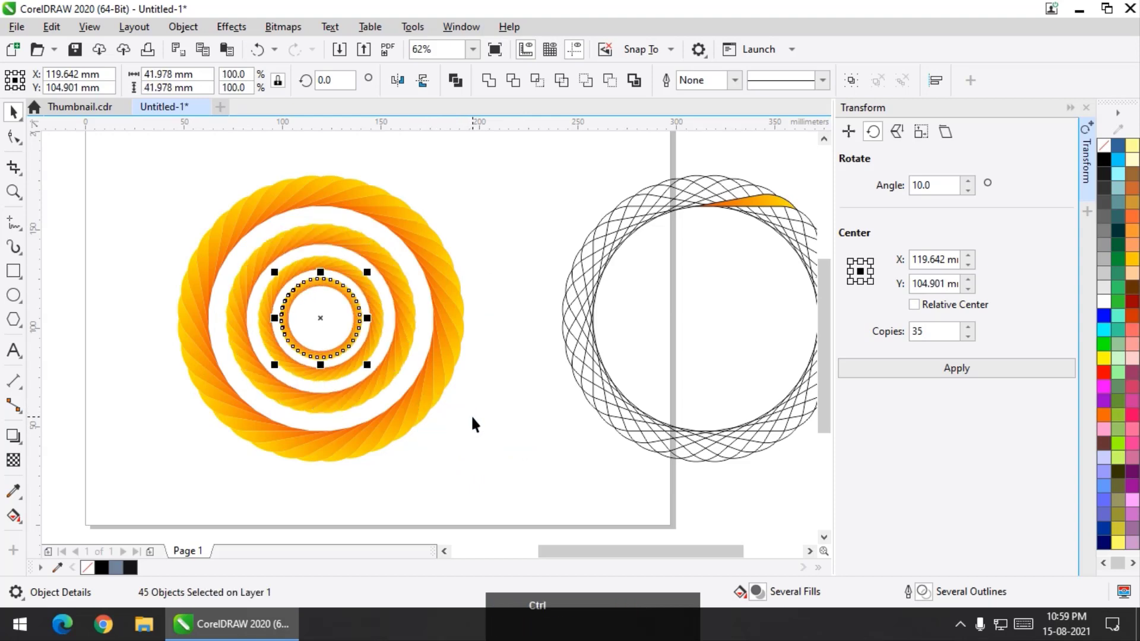
key("ctrl+z")
key("ctrl+z")
key("ctrl+z")
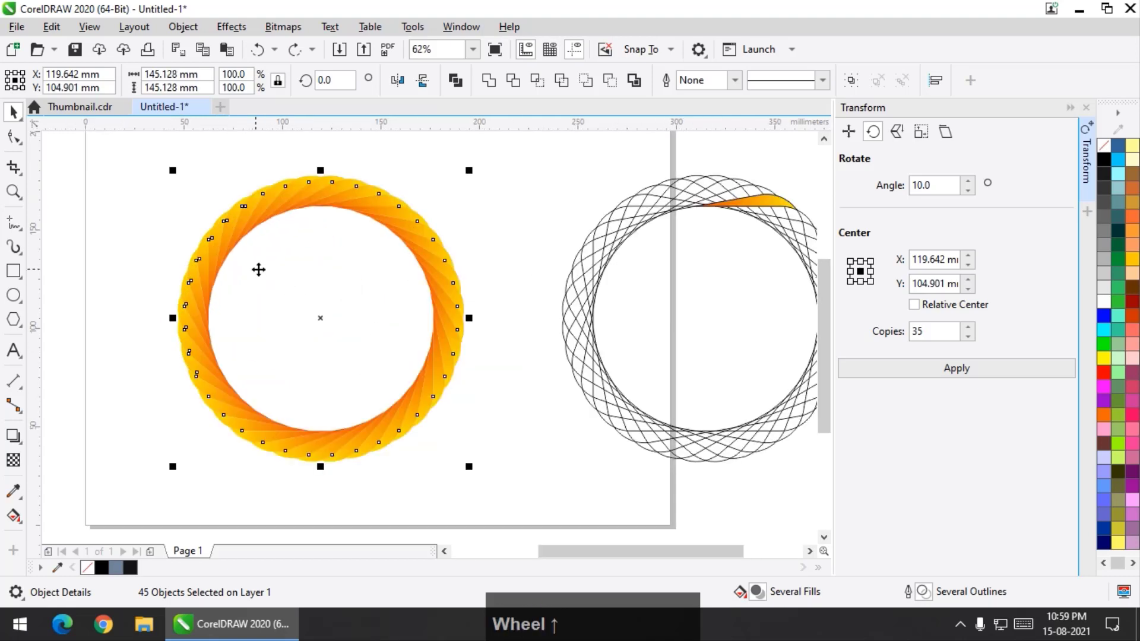
Change the end color of the fountain fill on the duplicate ring's blade to purple-blue #5306FA
scroll(263, 265, "down", 1)
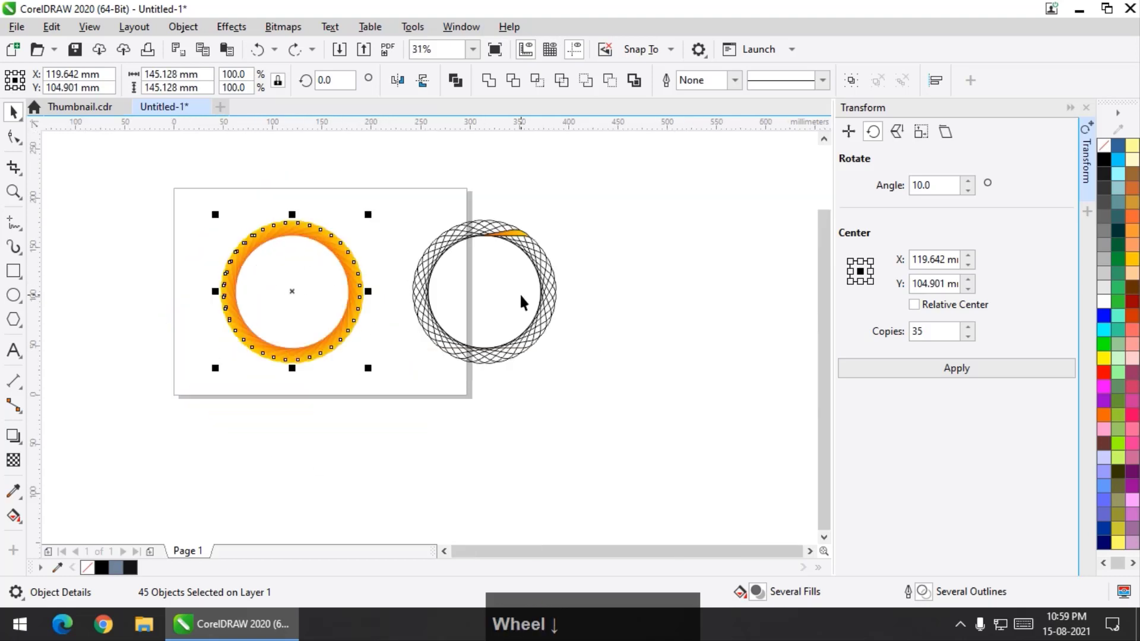
left_click_drag(614, 183, 522, 415)
left_click(664, 426)
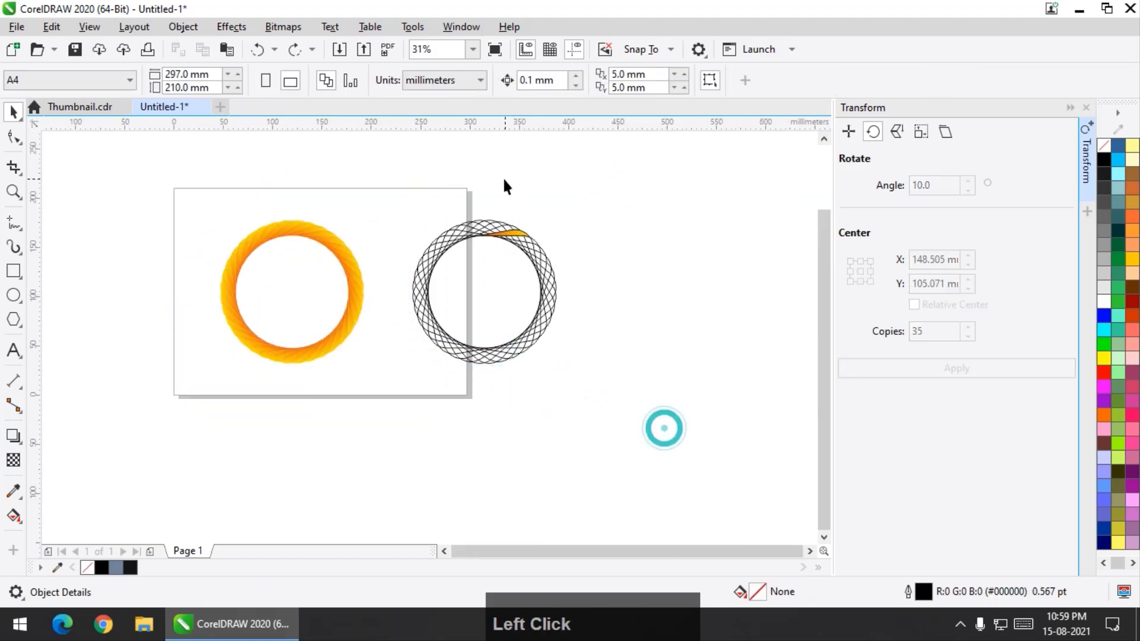
scroll(514, 227, "up", 2)
left_click(529, 269)
scroll(473, 186, "down", 1)
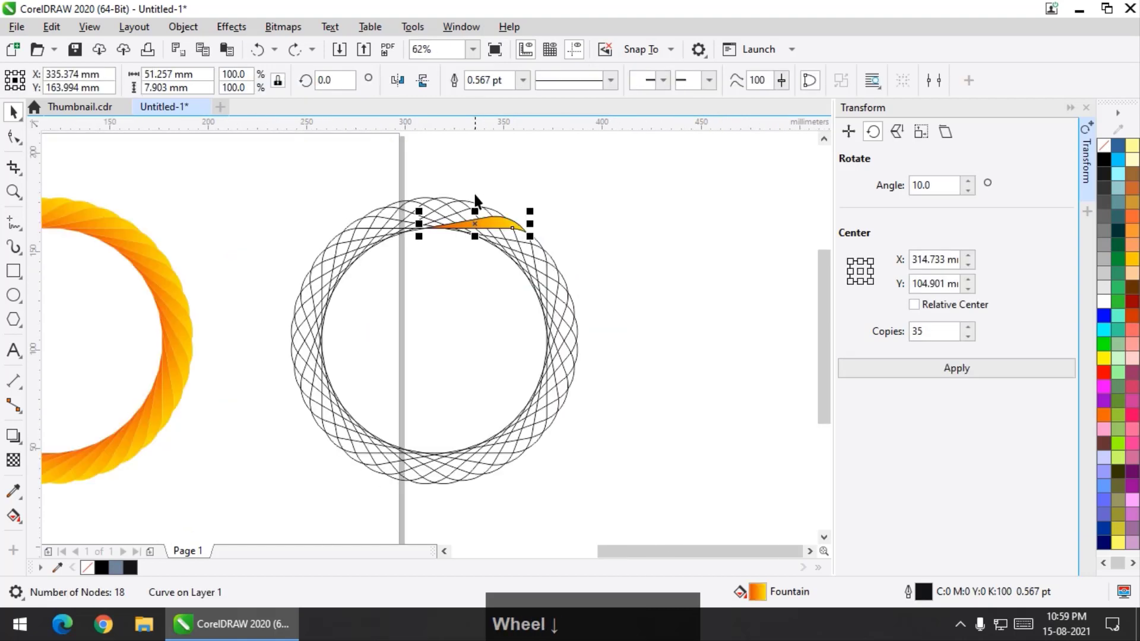
left_click(13, 516)
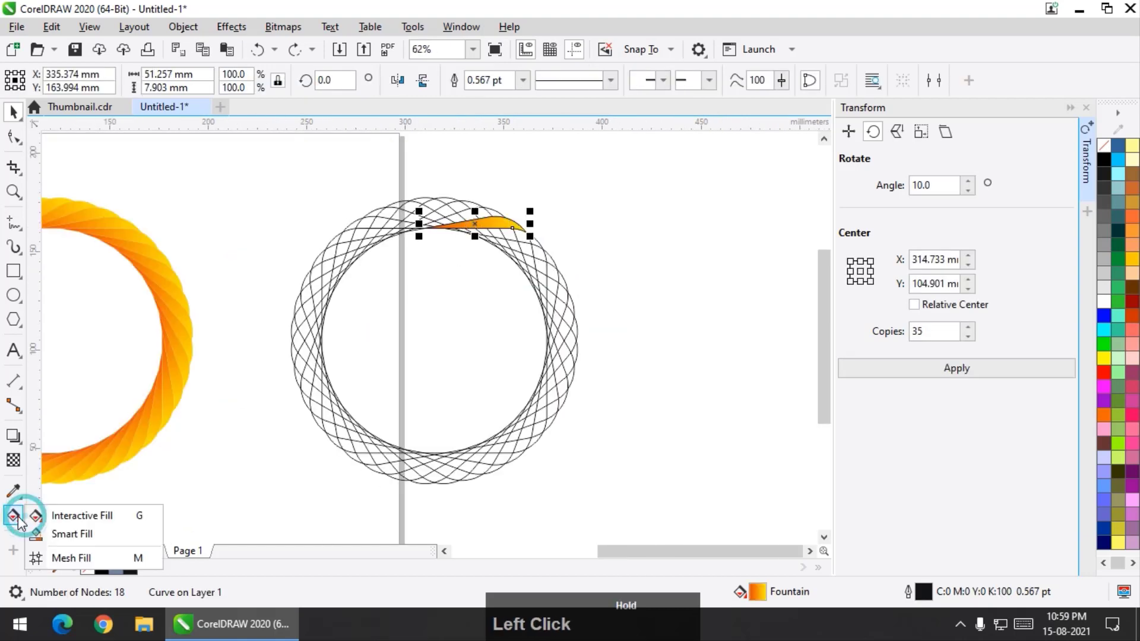
left_click(85, 515)
scroll(522, 225, "up", 1)
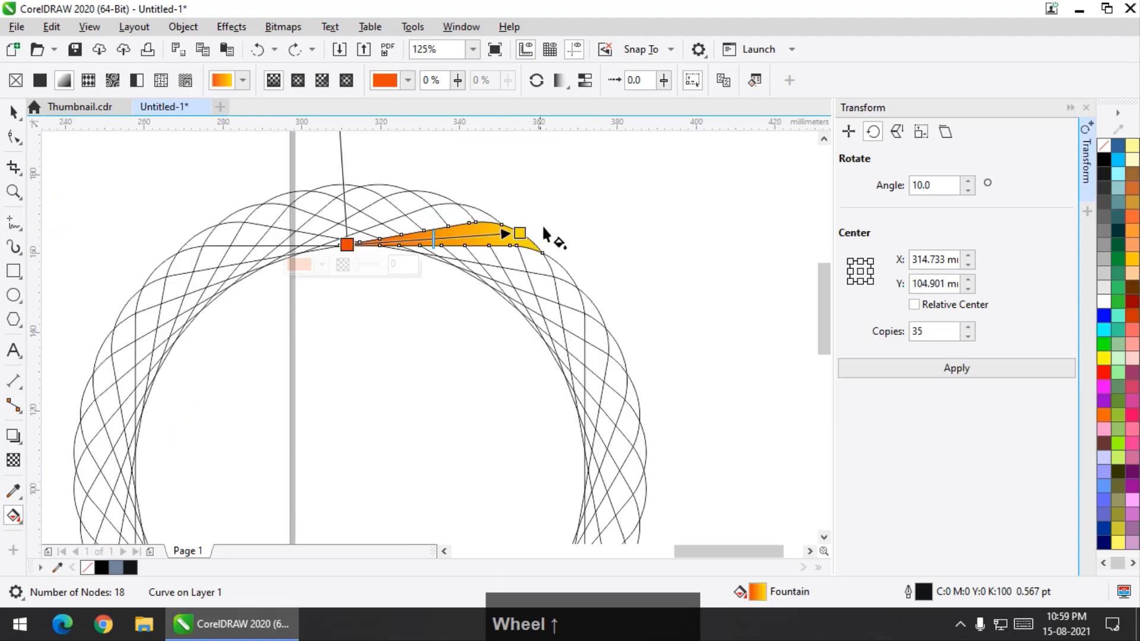
left_click(520, 232)
left_click(494, 253)
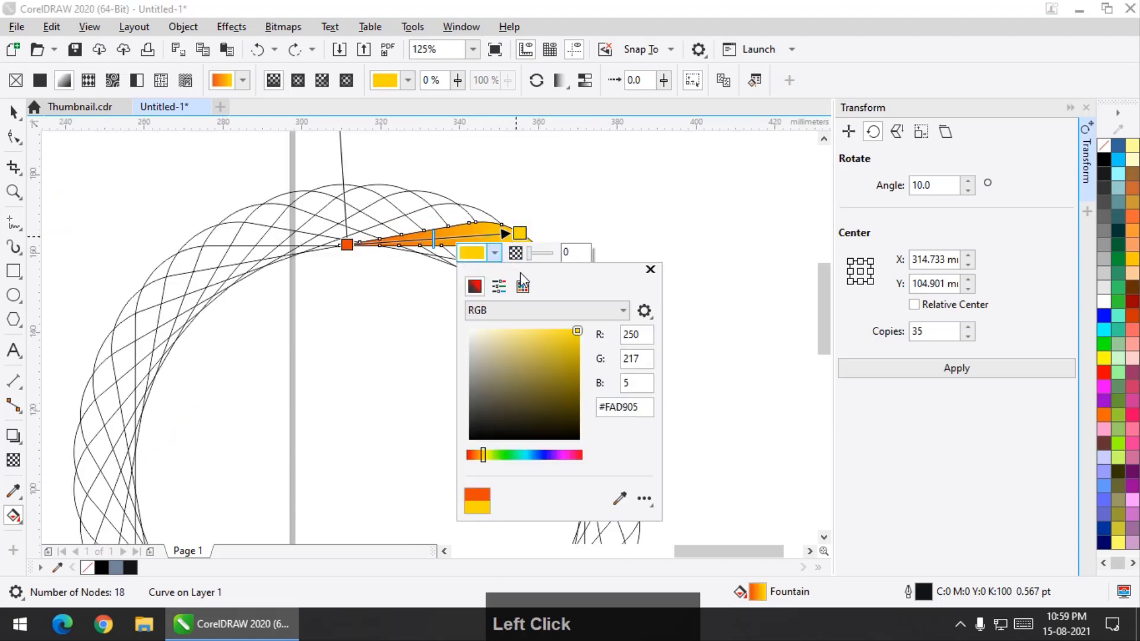
left_click(550, 455)
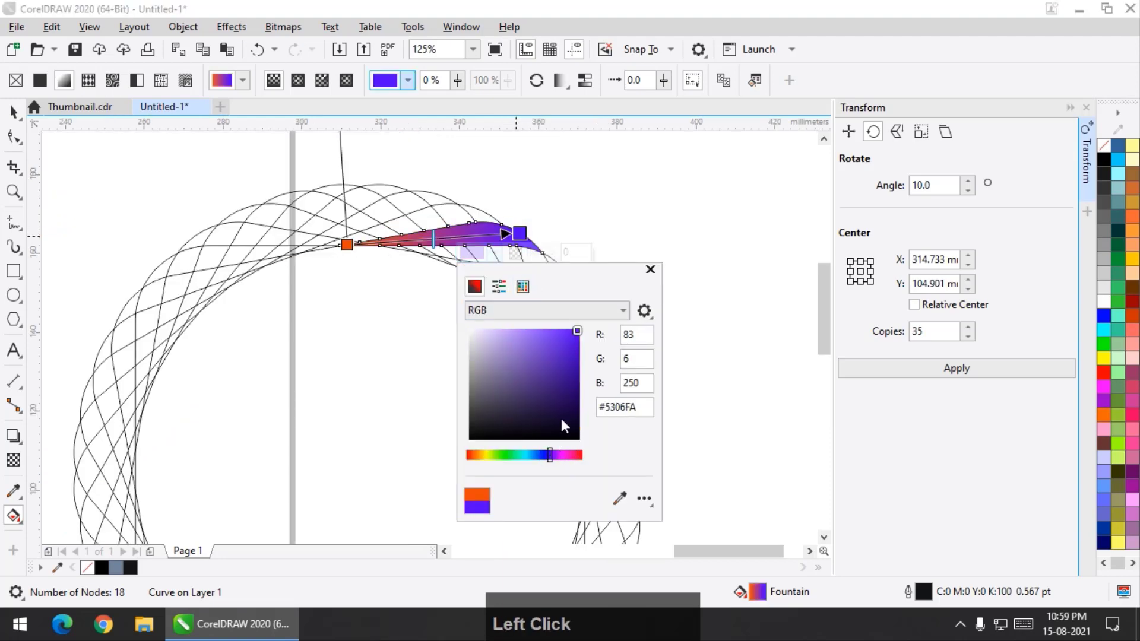
Change the start color of the fountain fill on the duplicate ring's blade to crimson, C 6, M 100, Y 31, K 29
left_click(347, 244)
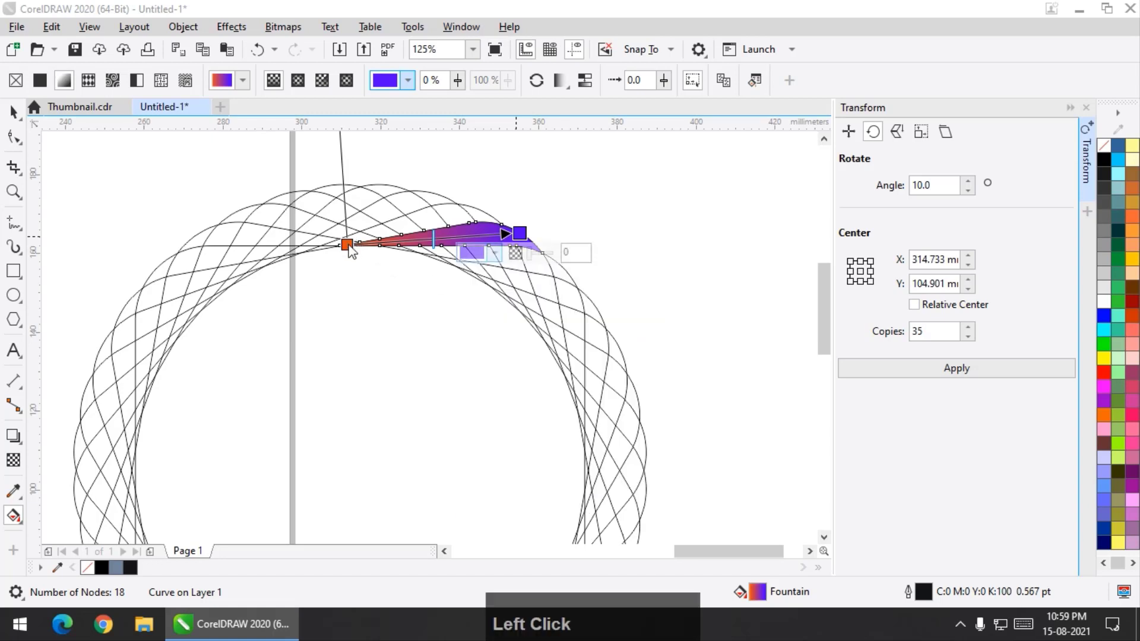
left_click(321, 264)
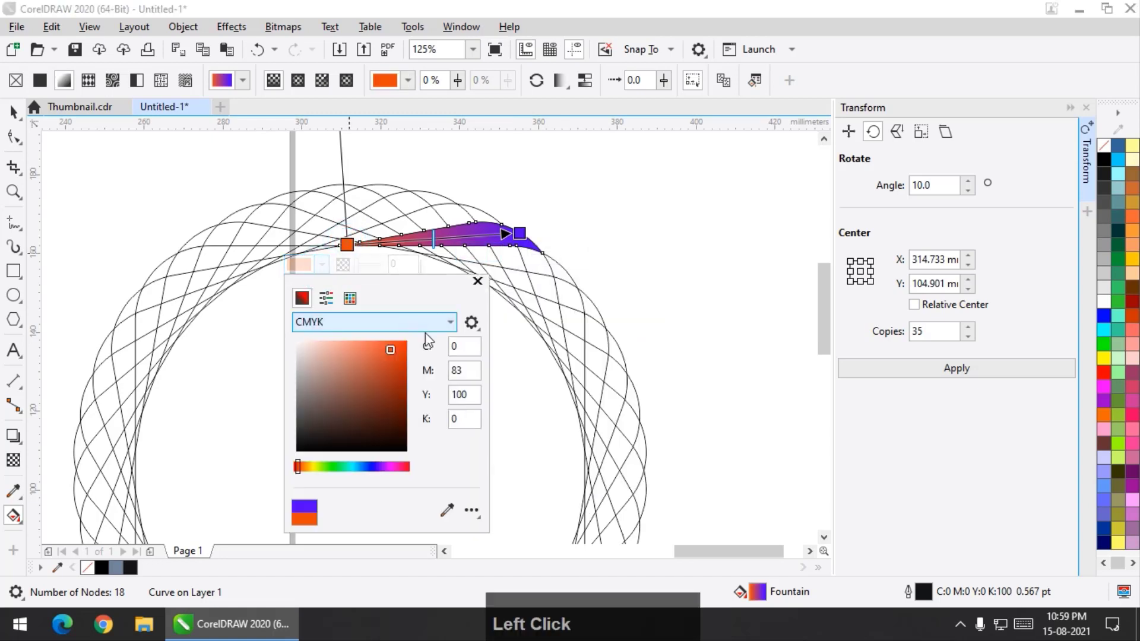
left_click(381, 467)
left_click_drag(382, 467, 393, 467)
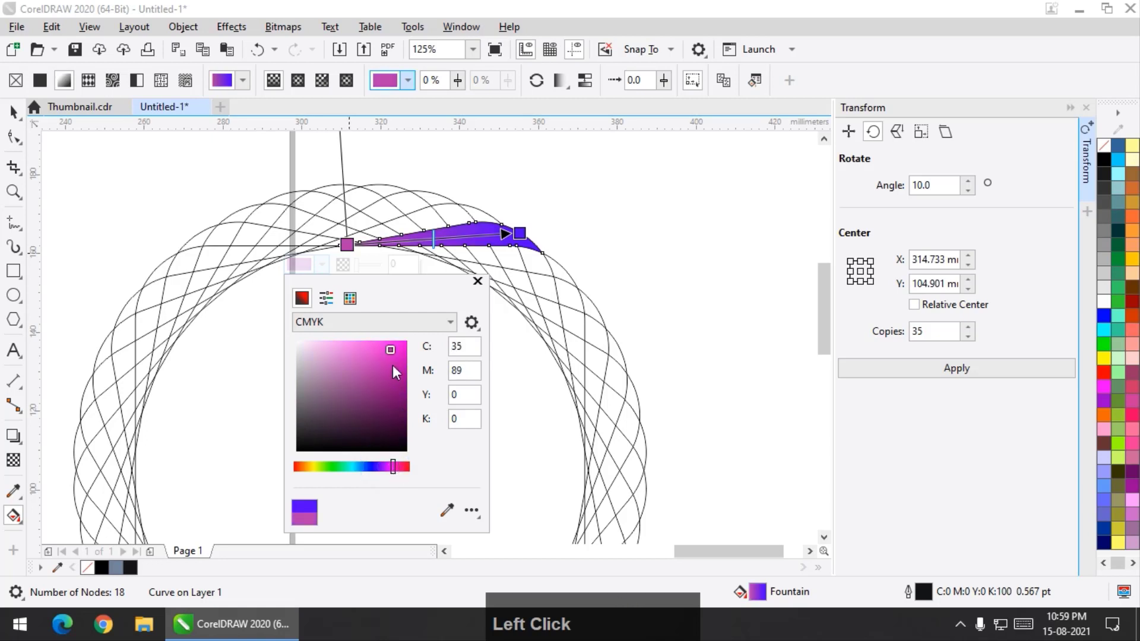
left_click_drag(393, 368, 393, 376)
left_click_drag(399, 467, 404, 471)
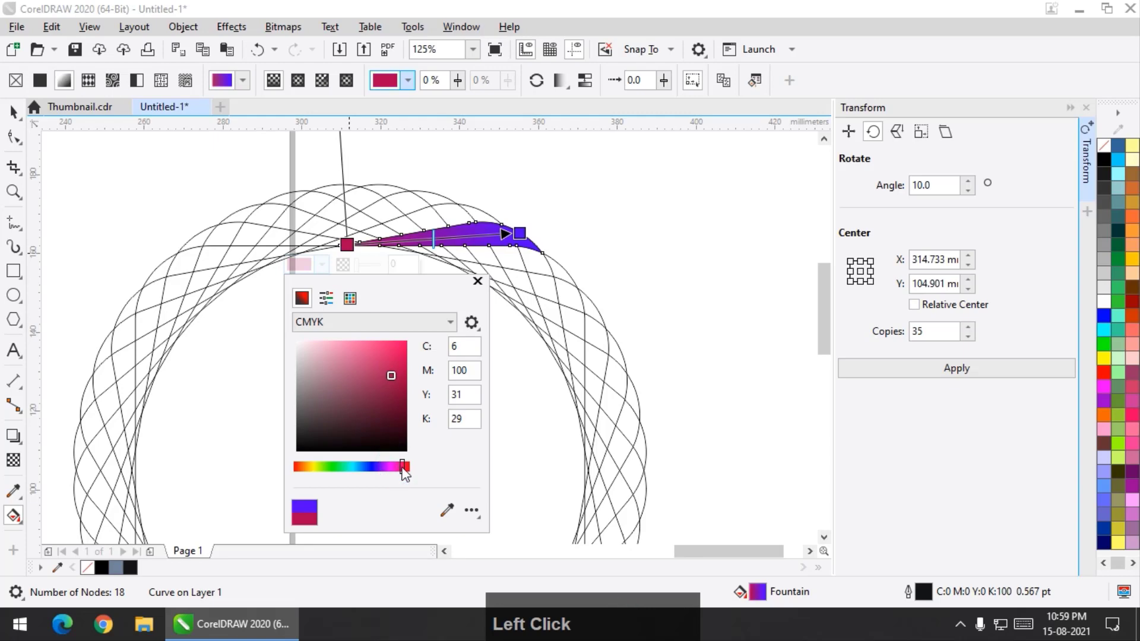
Create 35 copies of the duplicate ring's purple blade, rotated 10° around that ring's center
left_click(13, 112)
scroll(811, 215, "down", 2)
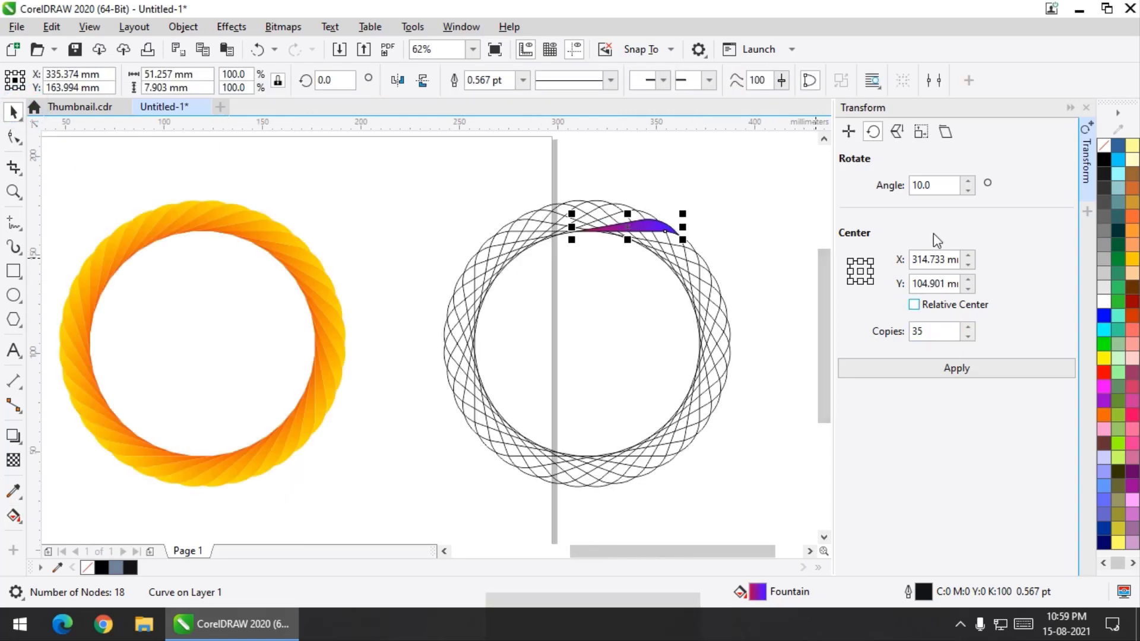
left_click(923, 186)
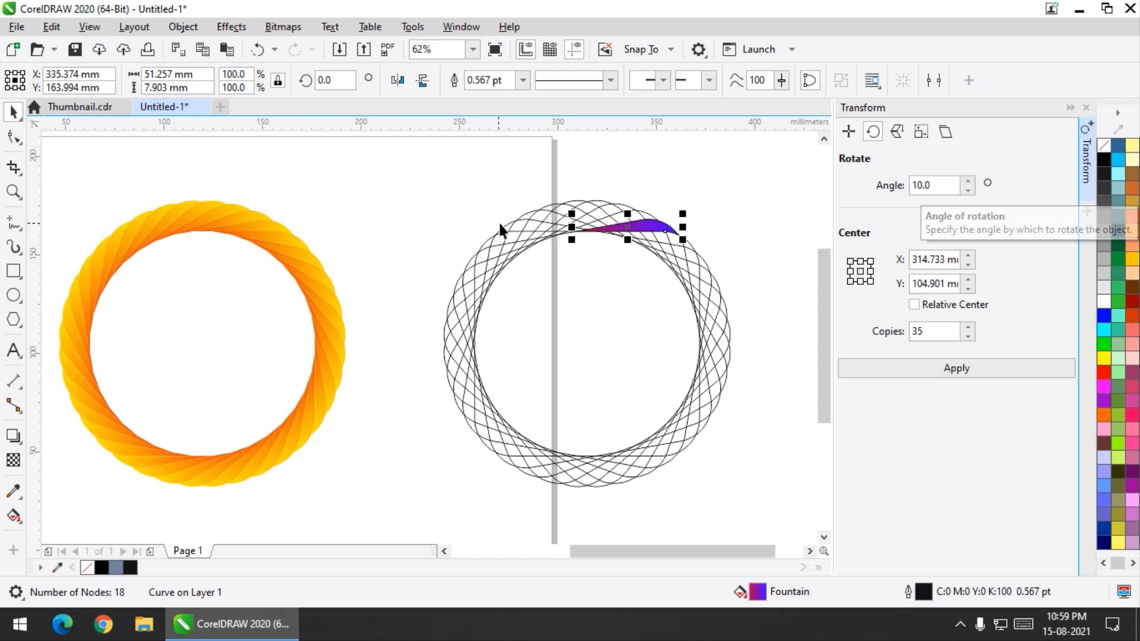
left_click(636, 228)
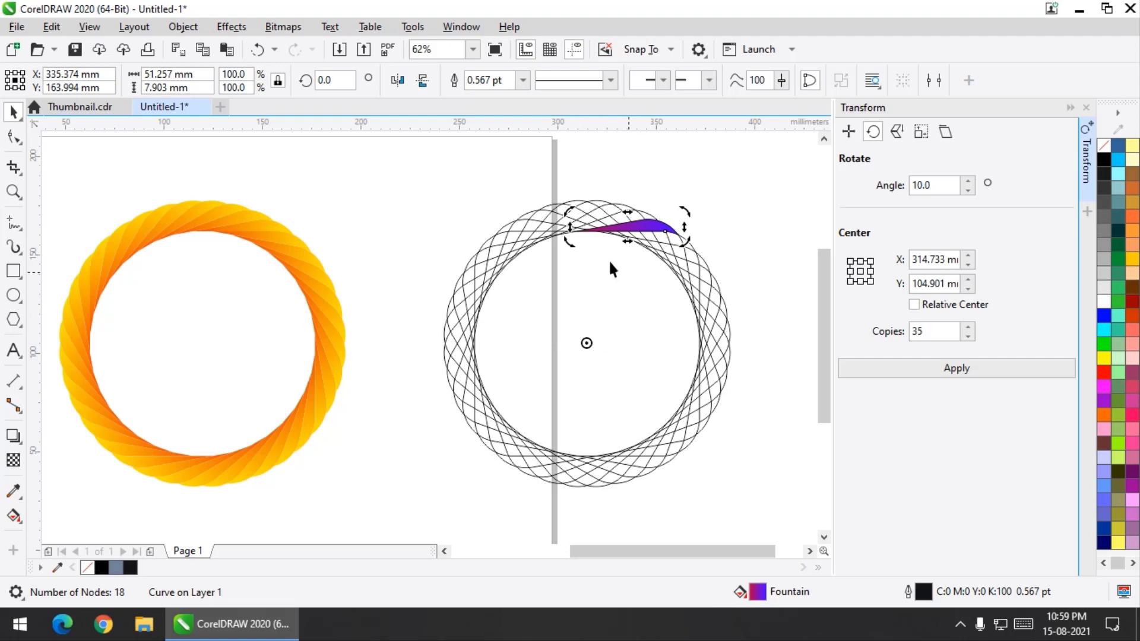
left_click(957, 368)
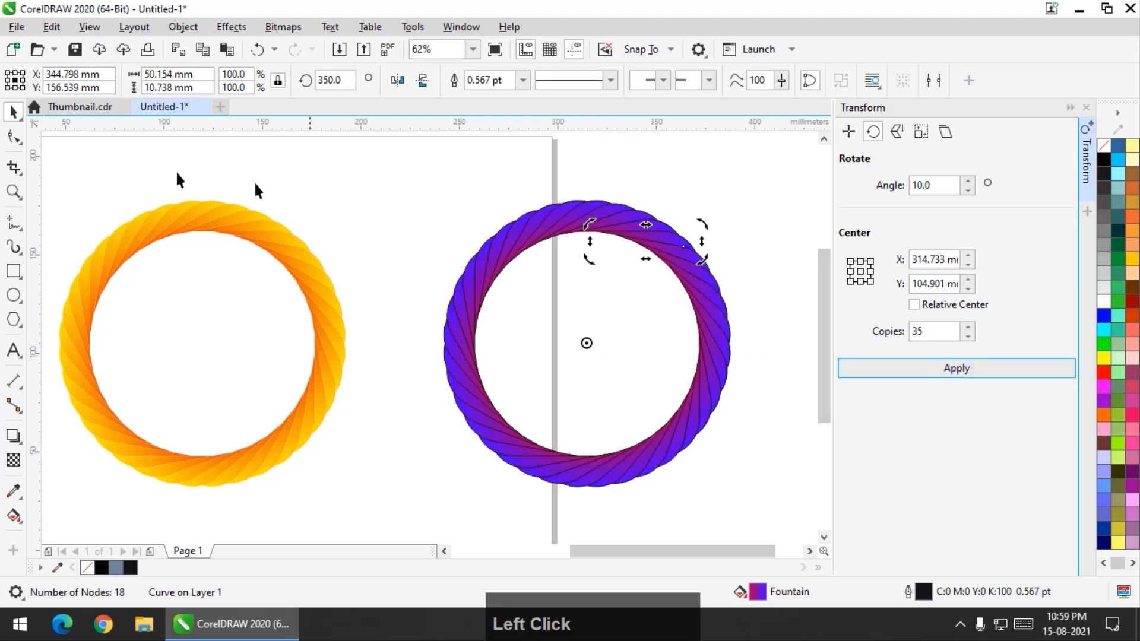
Select every object of the purple ring and remove the outlines
left_click_drag(420, 169, 776, 504)
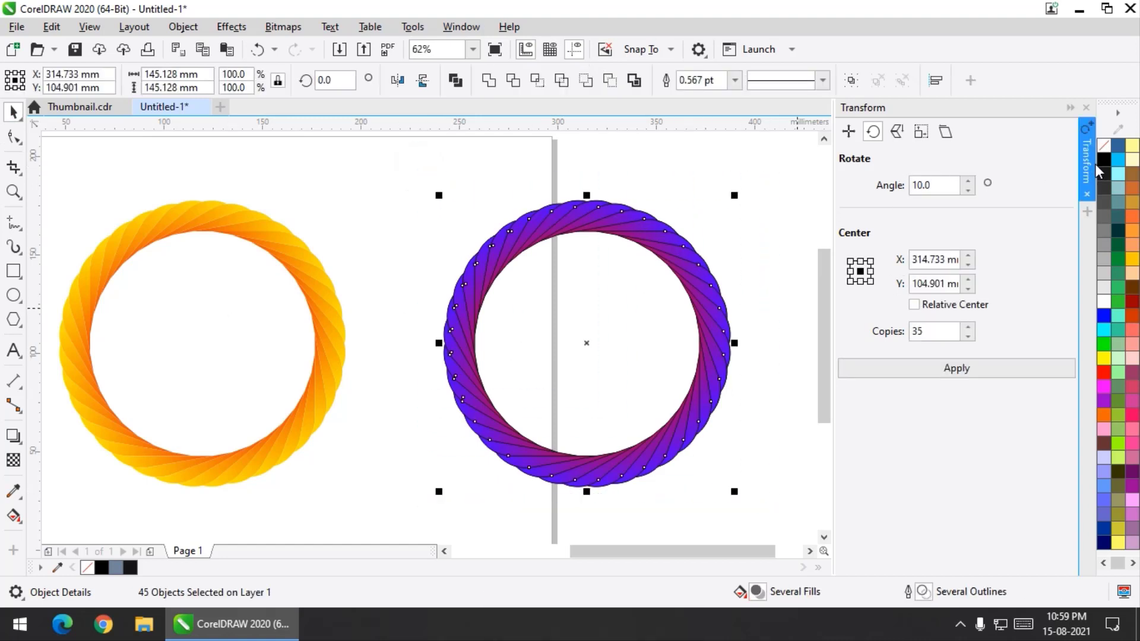
right_click(1103, 145)
scroll(574, 237, "down", 1)
scroll(575, 238, "up", 1)
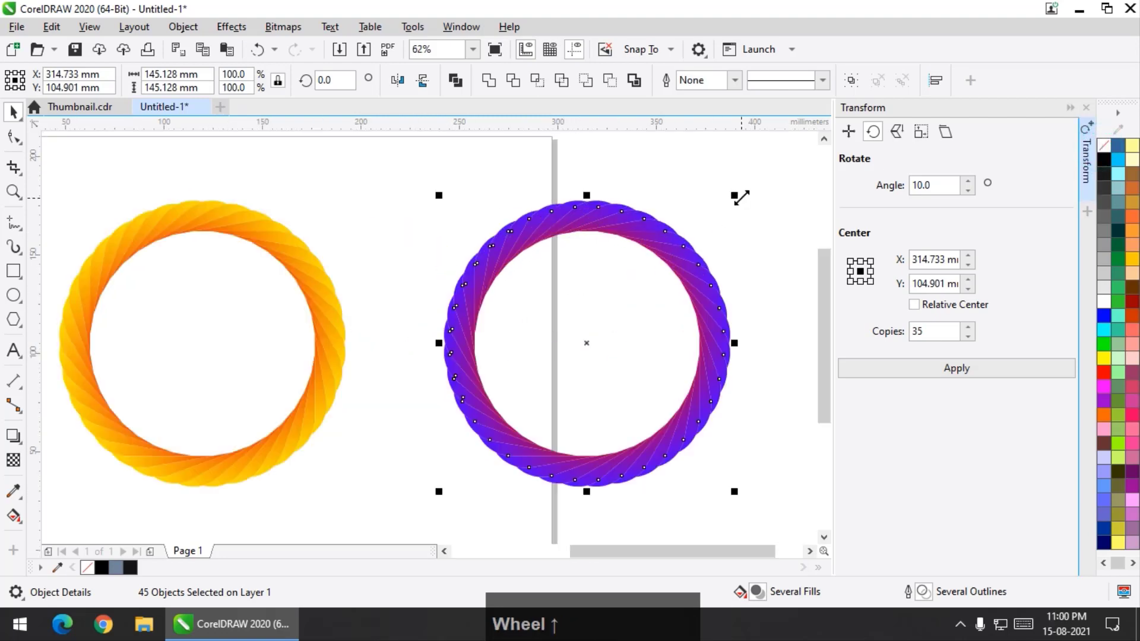
Select the whole purple ring and move it close beside the orange ring
scroll(457, 267, "down", 1)
left_click_drag(690, 199, 430, 401)
left_click_drag(519, 305, 477, 308)
Select both rings, move them together onto the page and scale them from the center to about 89% so they fit
left_click_drag(631, 192, 250, 416)
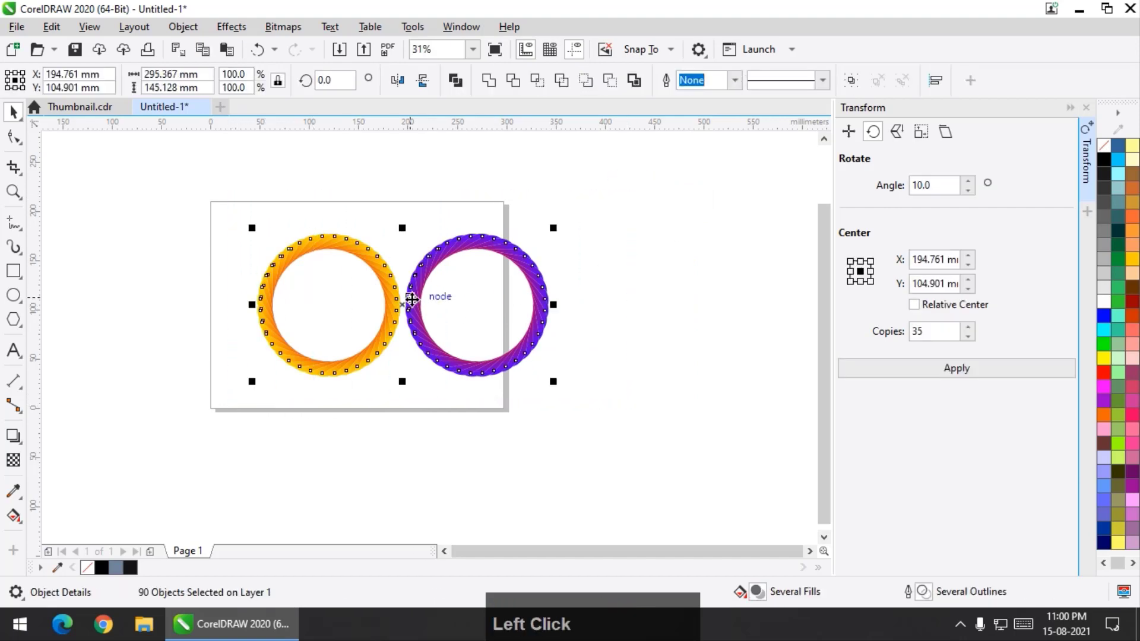
left_click_drag(410, 306, 368, 302)
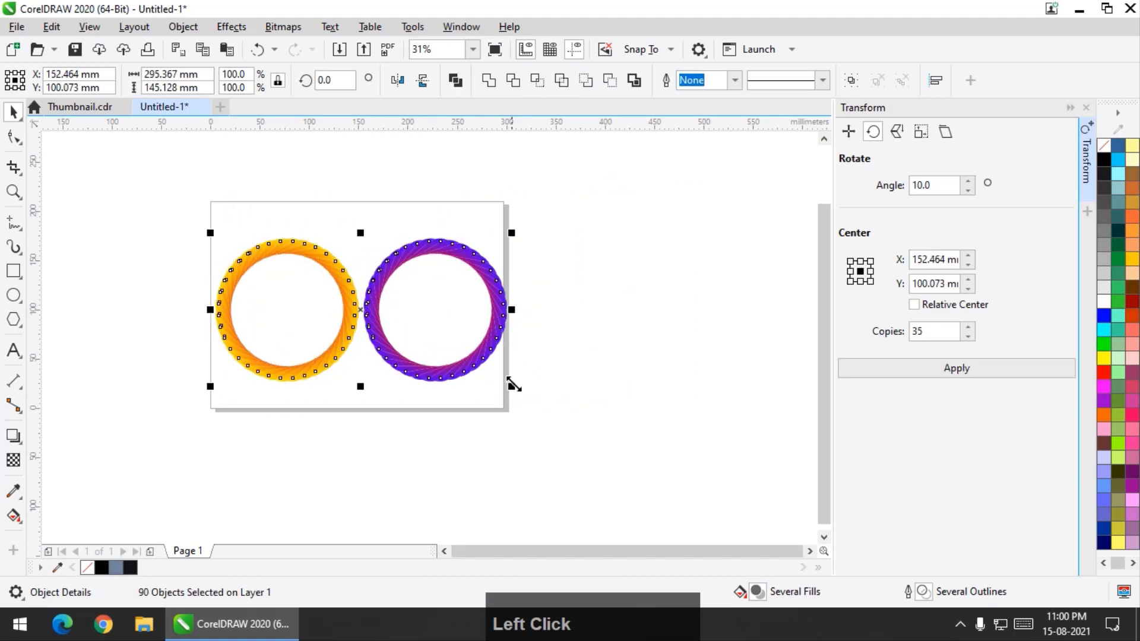
left_click_drag(515, 387, 500, 383)
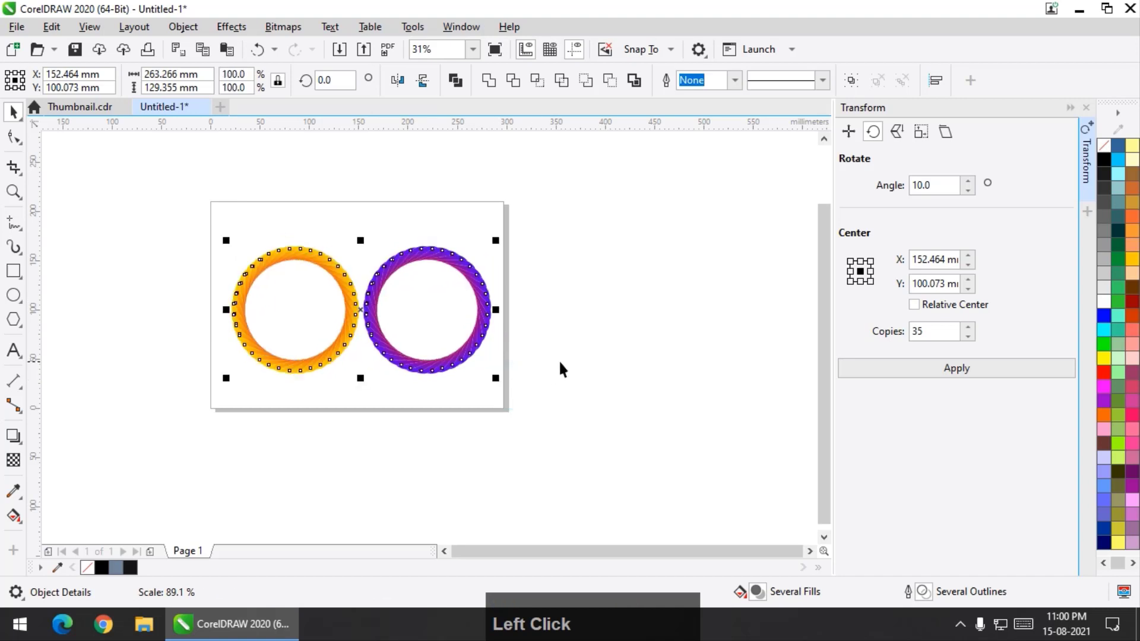
left_click(558, 359)
Create a page-sized 297 × 210 mm rectangle behind the rings and fill it with black
double_click(13, 271)
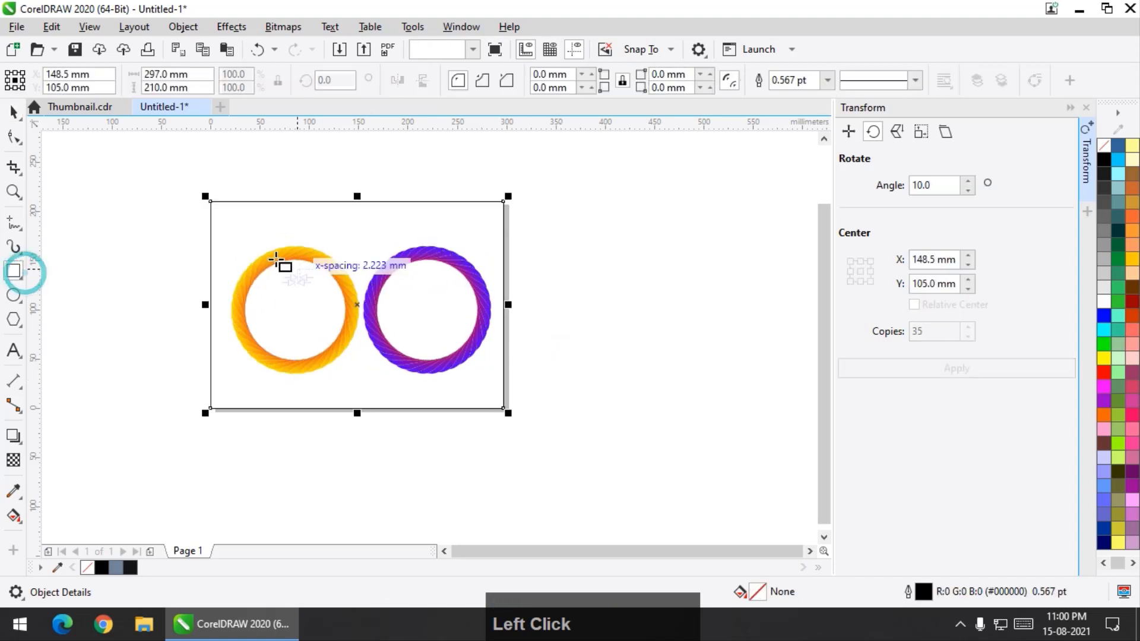
scroll(240, 246, "up", 1)
scroll(240, 246, "down", 1)
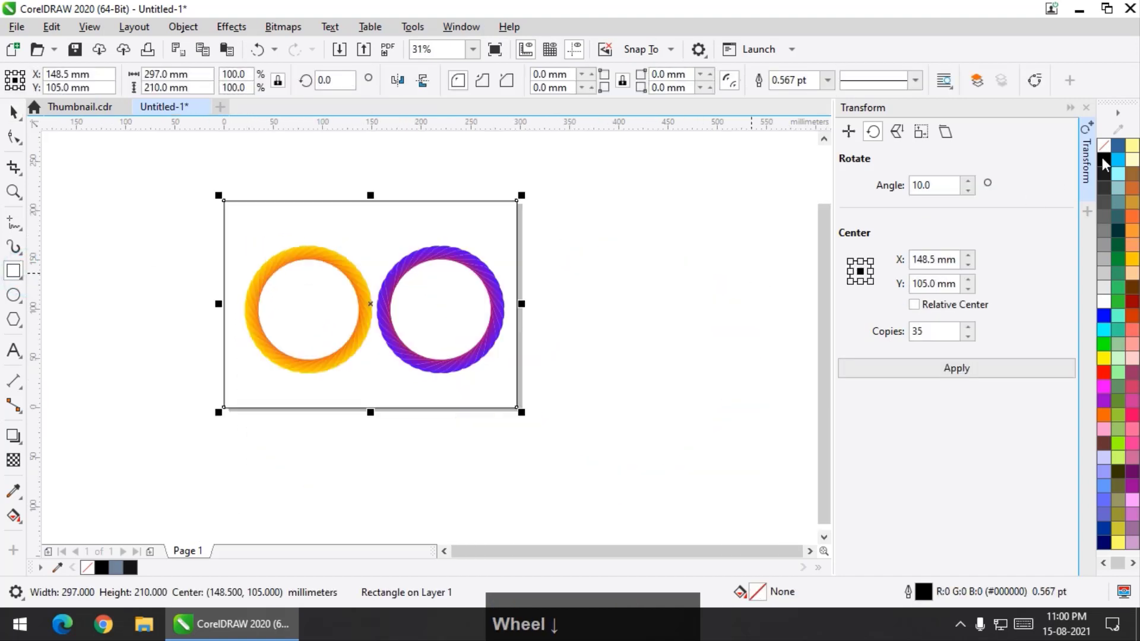
left_click(1105, 160)
left_click(12, 112)
left_click(89, 162)
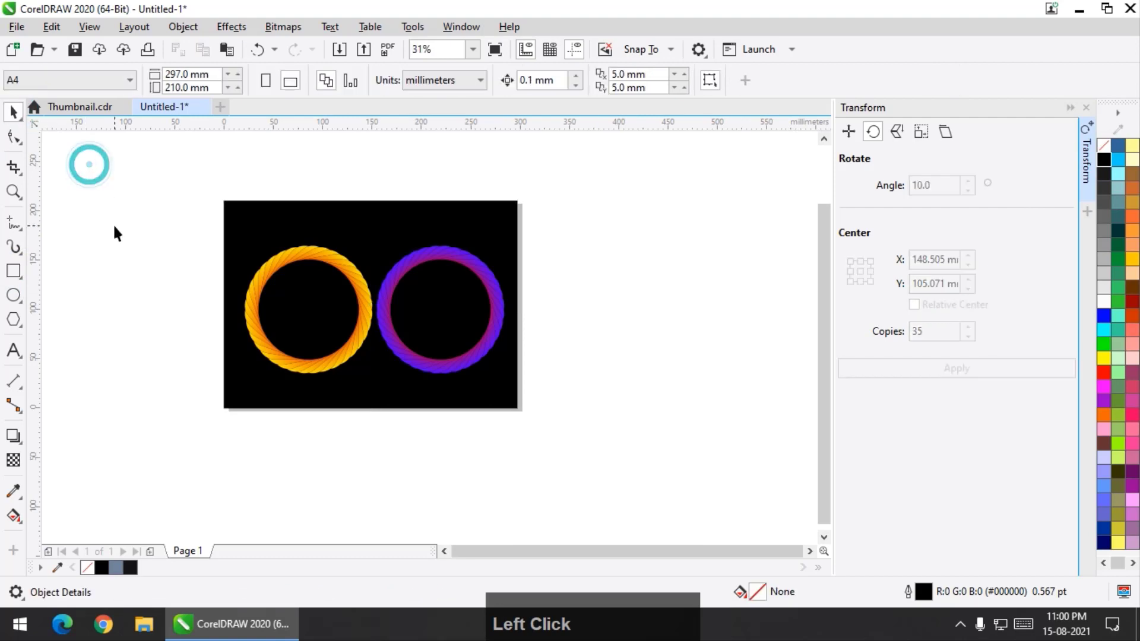
Select both rings and shift them about 5.5 mm to the left to center them horizontally on the black background
left_click_drag(113, 224, 613, 408)
scroll(414, 340, "up", 1)
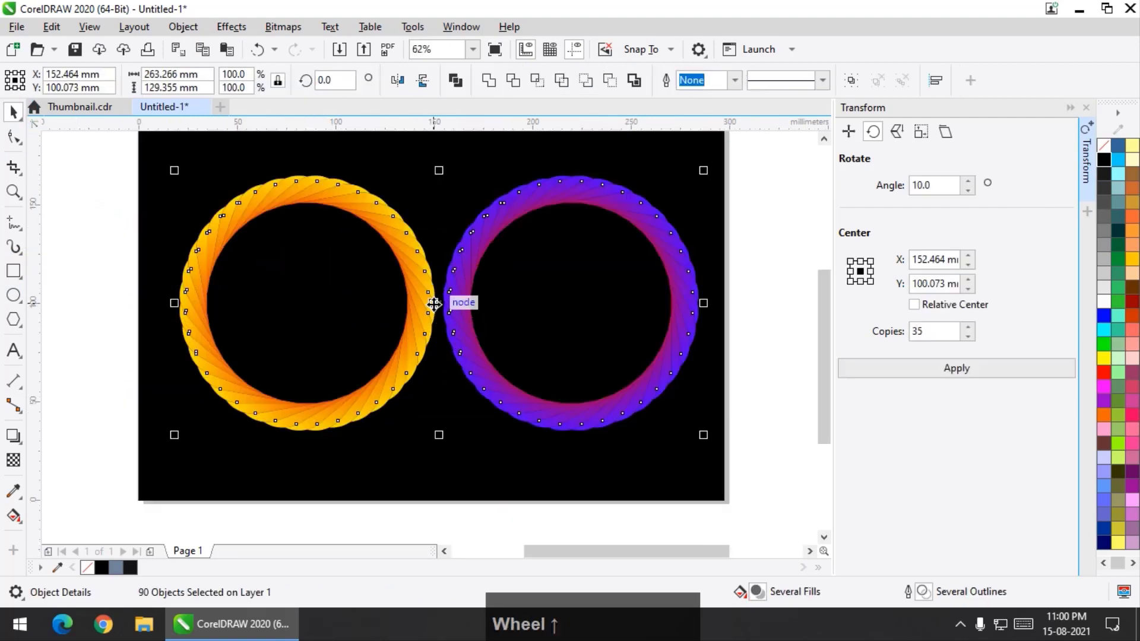
mouse_move(433, 302)
left_mouse_down()
mouse_move(412, 302)
mouse_move(425, 303)
left_mouse_up()
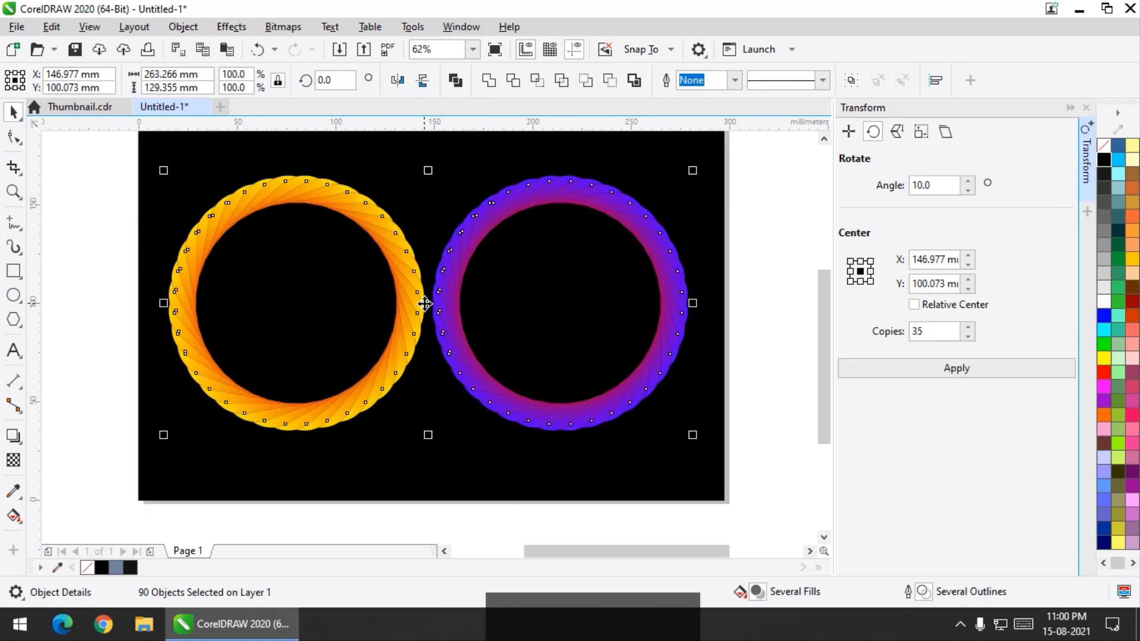
Examine the blade edges and gradients of both finished rings up close against the black background, leaving nothing selected
scroll(383, 219, "up", 1)
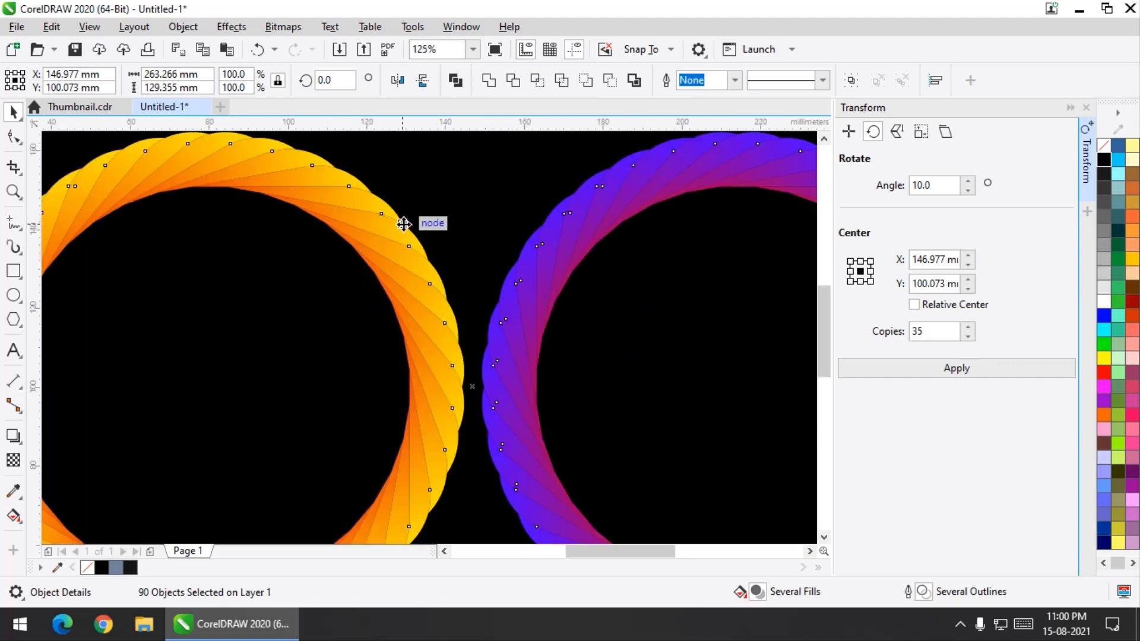
scroll(403, 224, "down", 1)
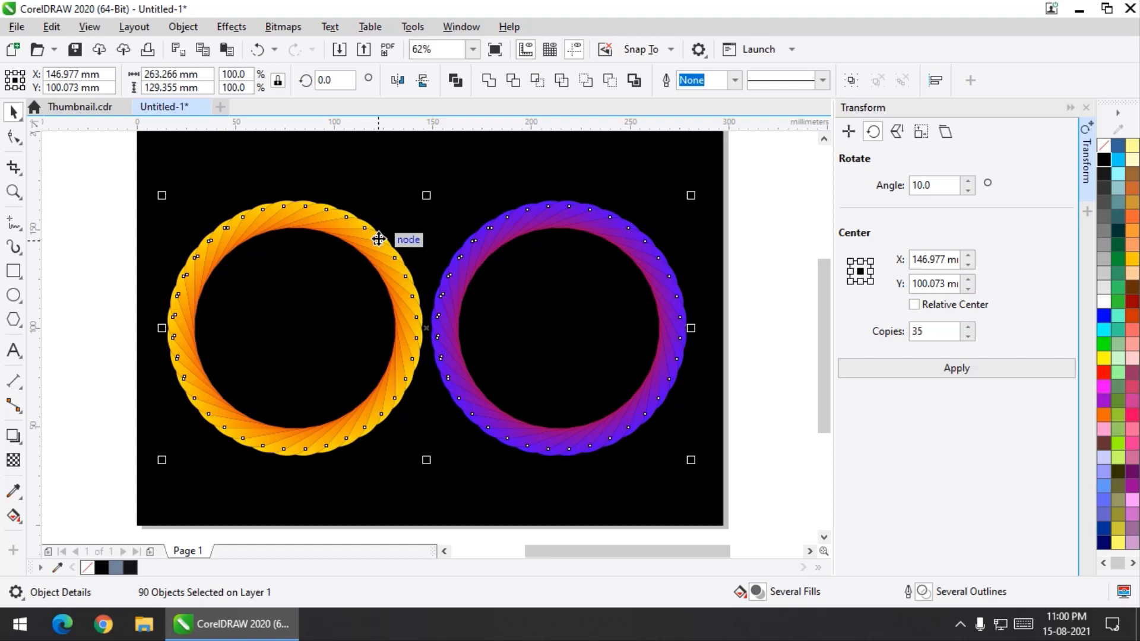
scroll(365, 269, "up", 1)
scroll(374, 254, "down", 1)
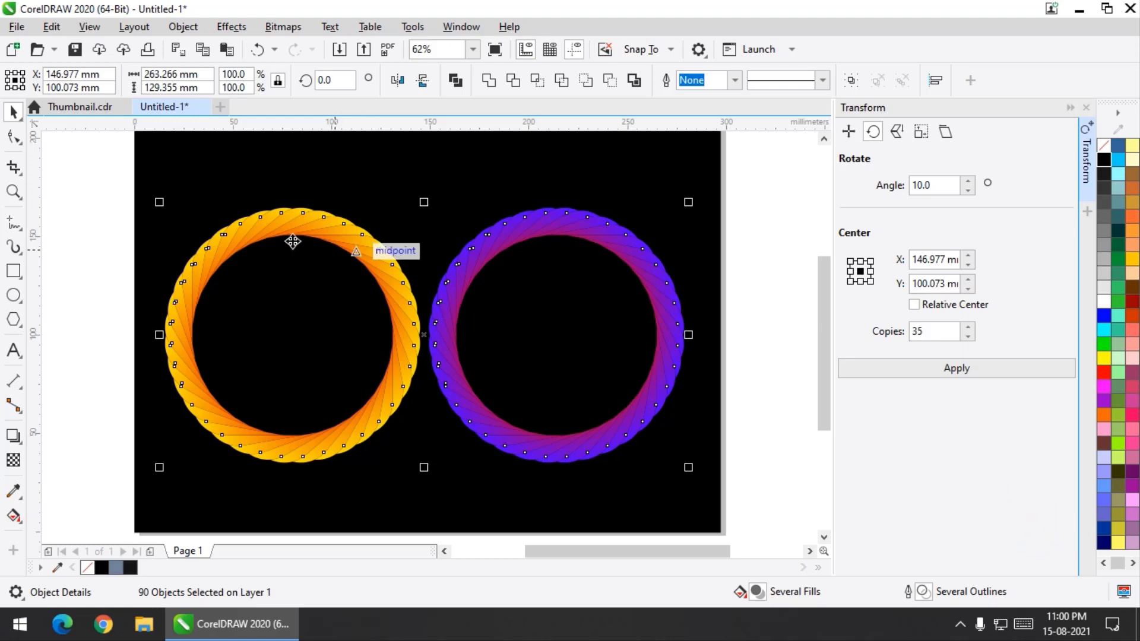
left_click(98, 192)
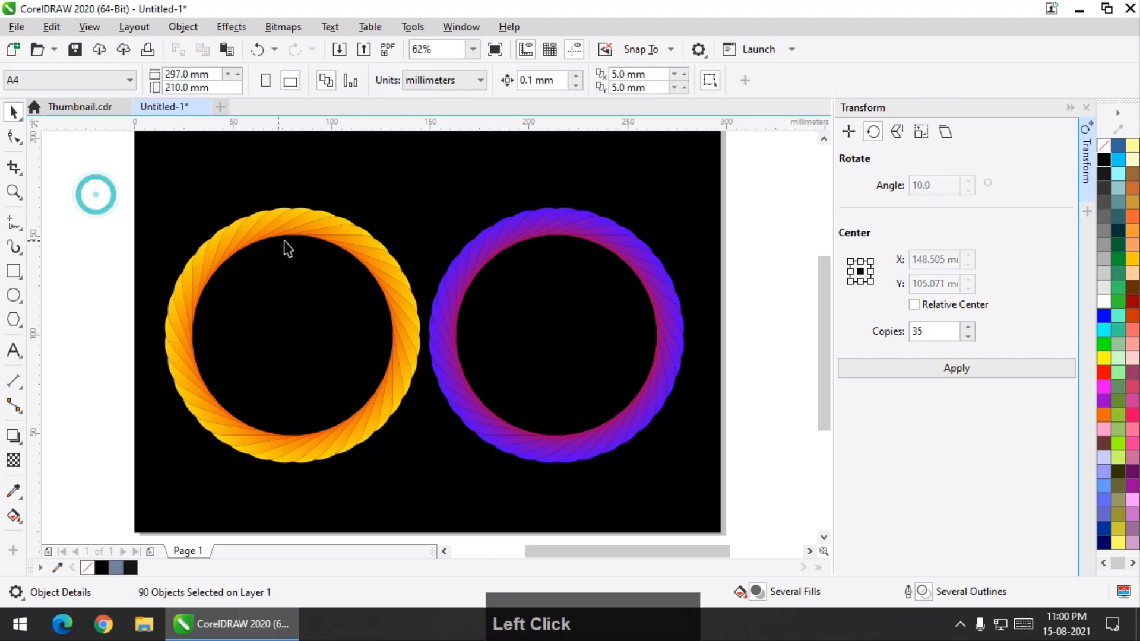
left_click(320, 229)
left_click(783, 217)
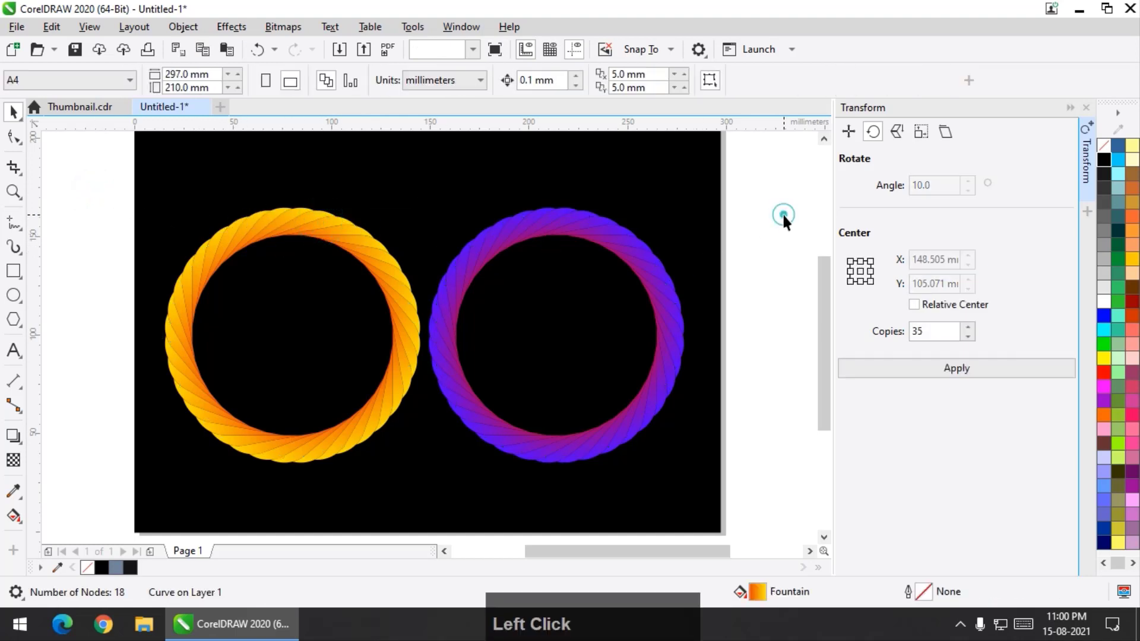